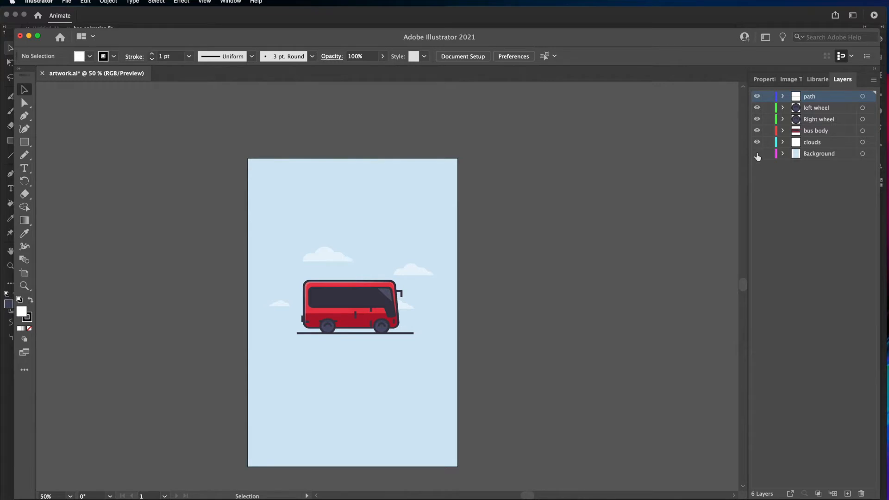
- Toggle the visibility of the bus body and left wheel layers to examine how the artwork is split into layers
click(756, 131)
click(756, 130)
click(757, 108)
click(756, 107)
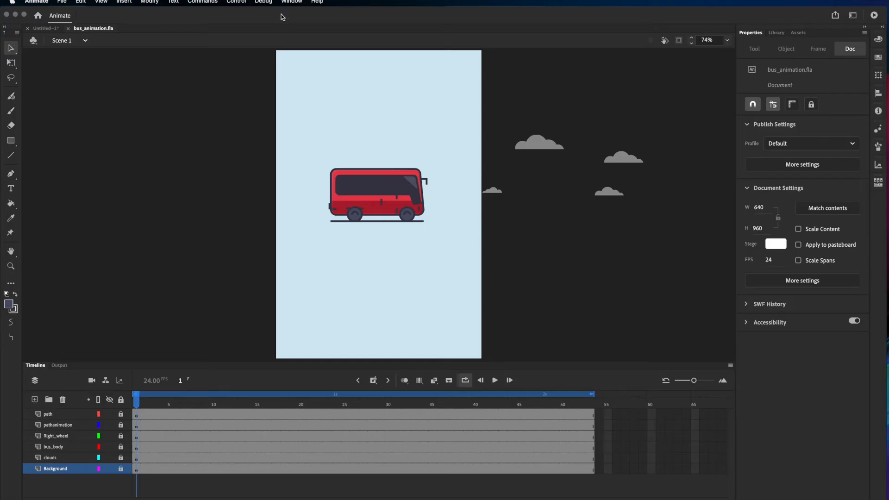
- Switch to Animate, test the finished bus_animation movie, and close its preview
click(282, 16)
click(873, 15)
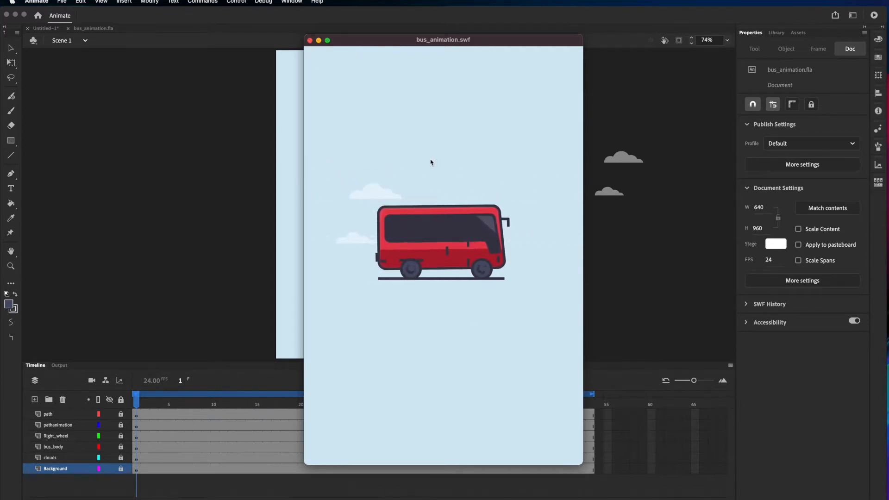
click(310, 40)
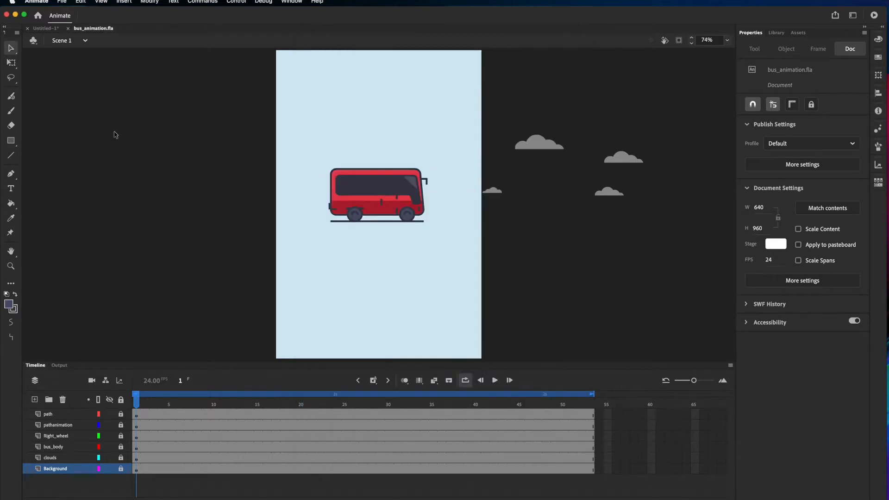
- Create a new ActionScript 3.0 document 640 pixels wide and 960 pixels high at 24 fps
click(62, 2)
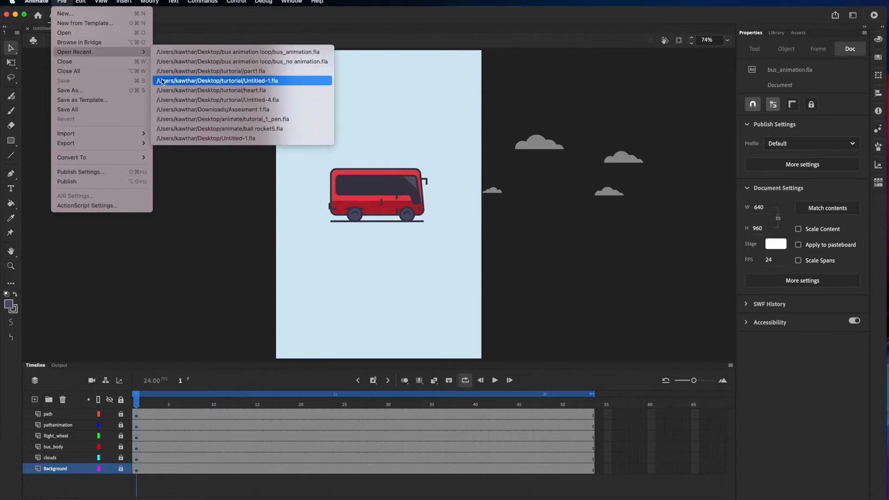
click(66, 13)
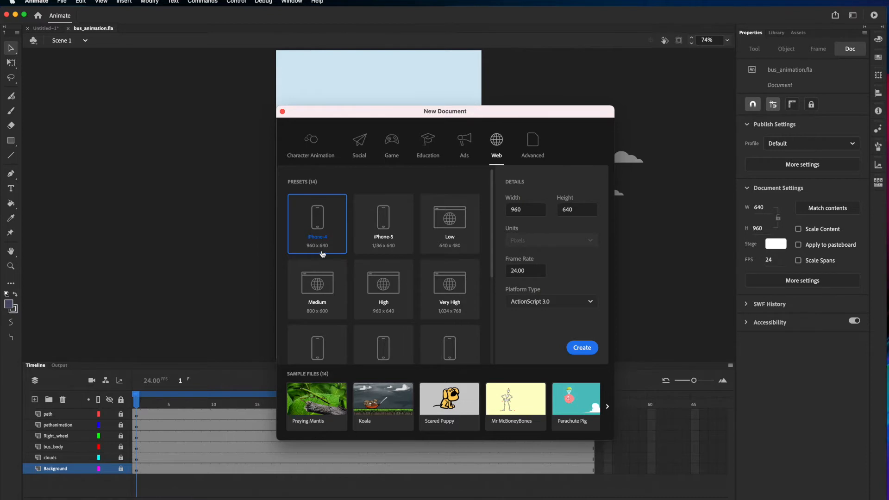
drag(525, 209, 490, 210)
text(640)
click(567, 210)
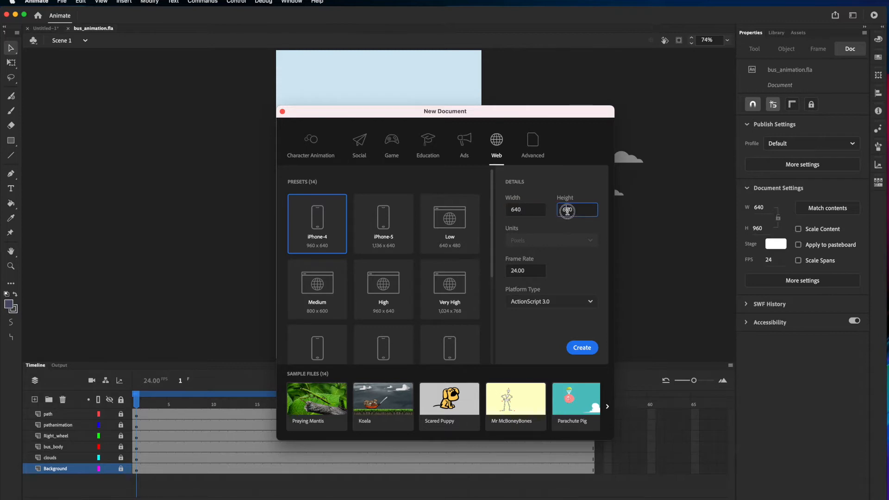
text(9)
click(583, 349)
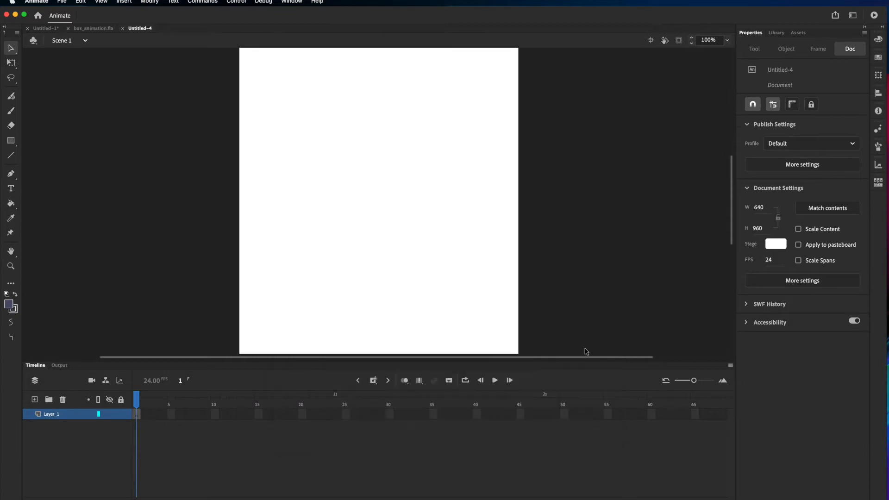
- Import artwork.ai to the stage with all layers converted to Animate layers and objects placed at their original position
key(super+minus)
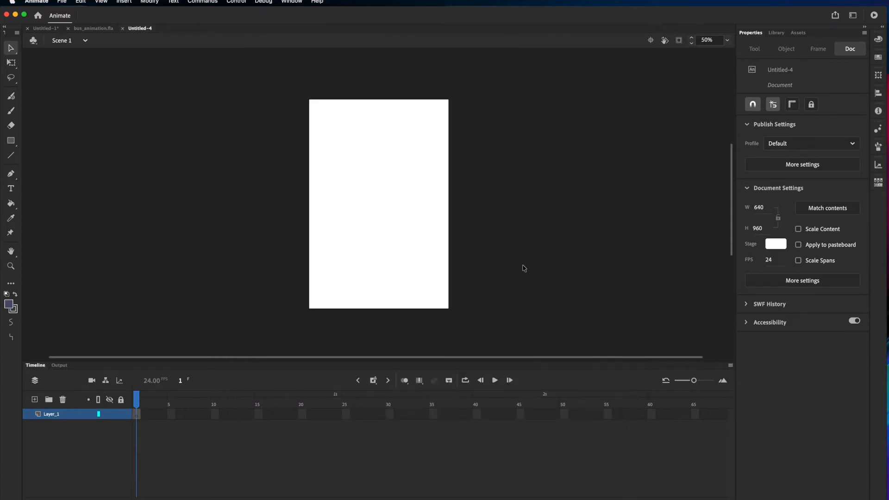
click(68, 3)
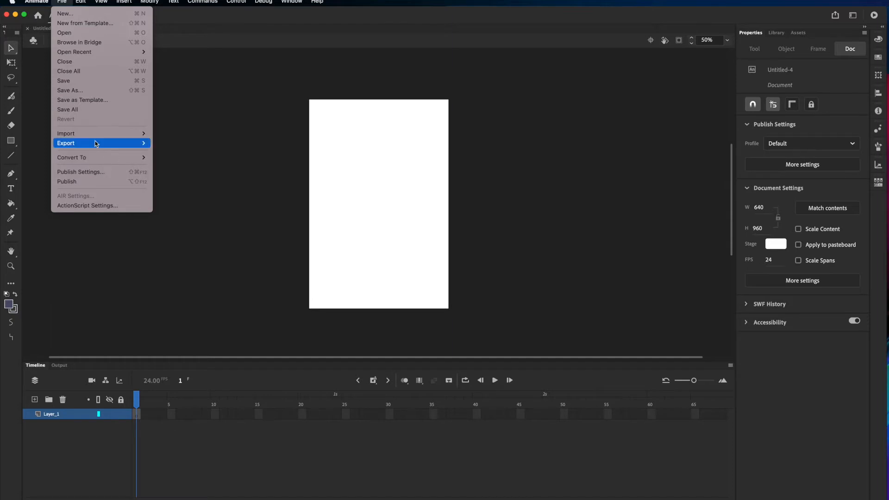
mouse_move(99, 138)
click(160, 135)
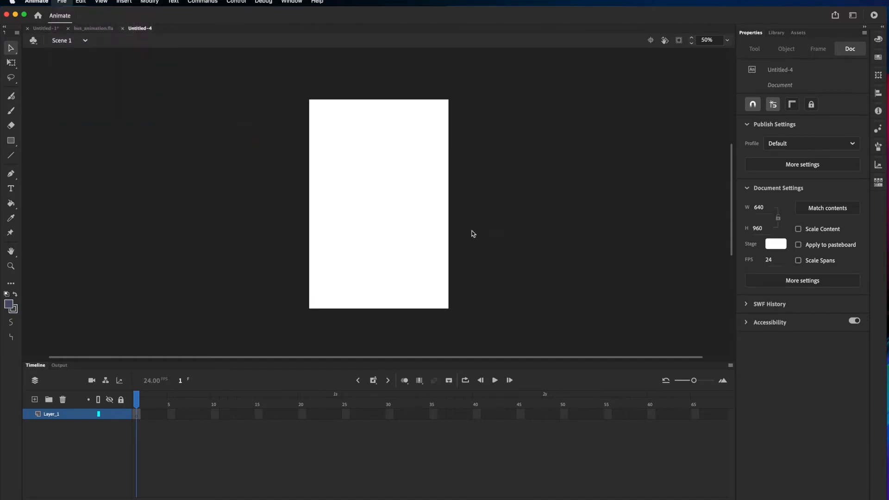
click(498, 198)
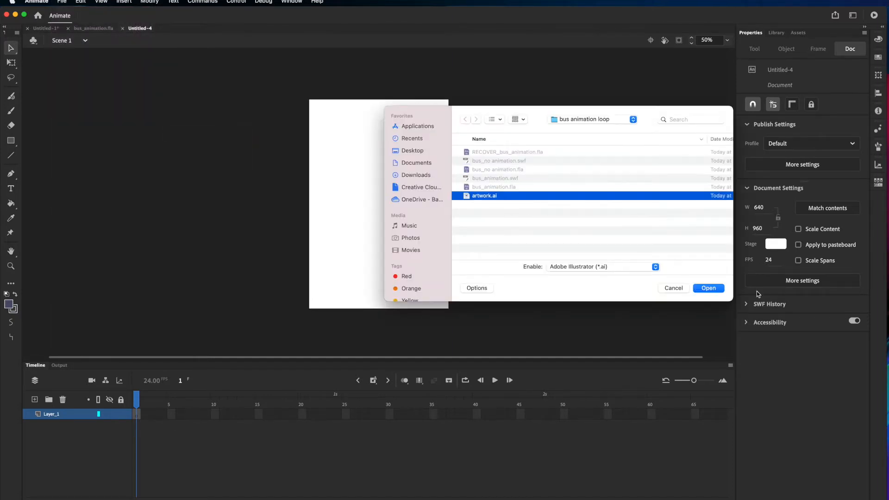
click(711, 288)
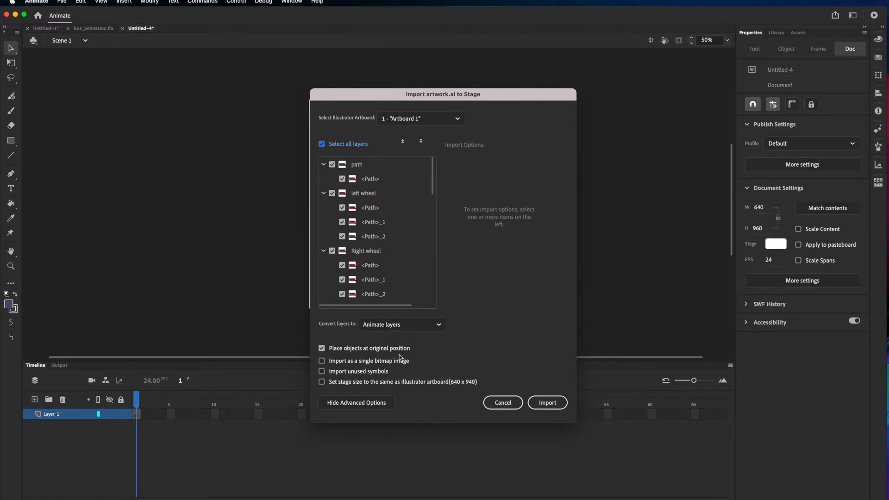
click(547, 402)
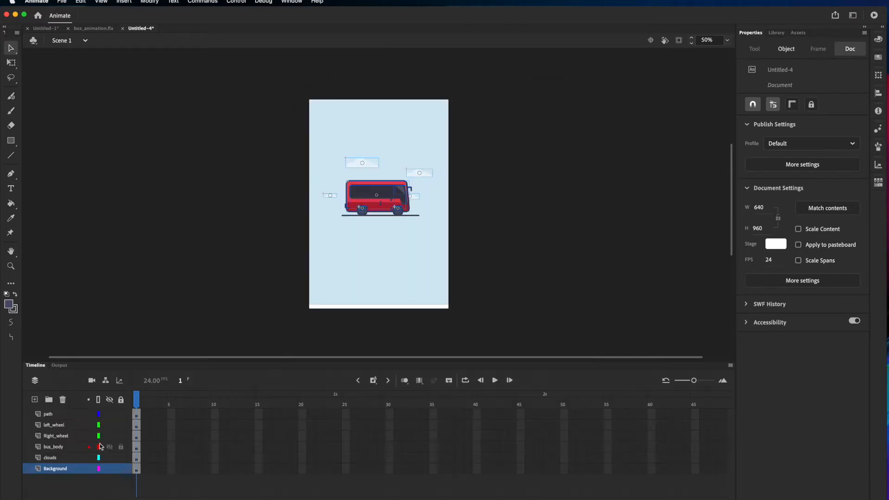
- Extend all six layers from path to Background to frame 50 and return to frame 1
click(132, 402)
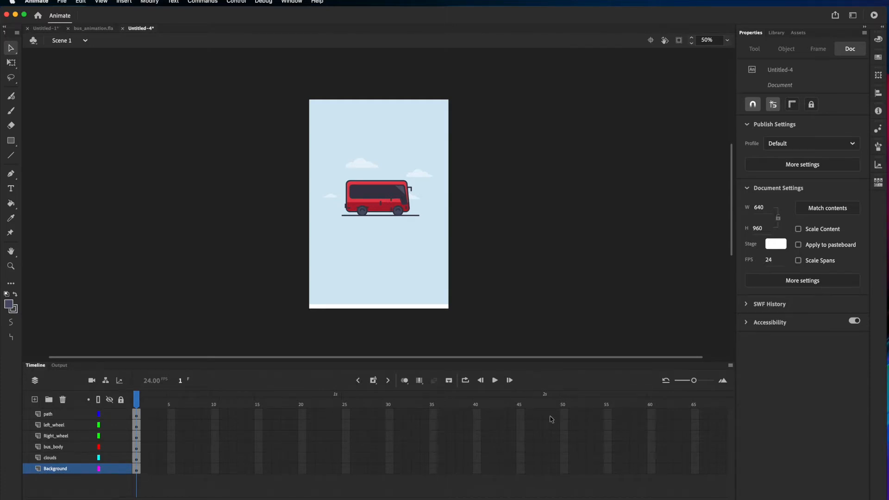
click(563, 414)
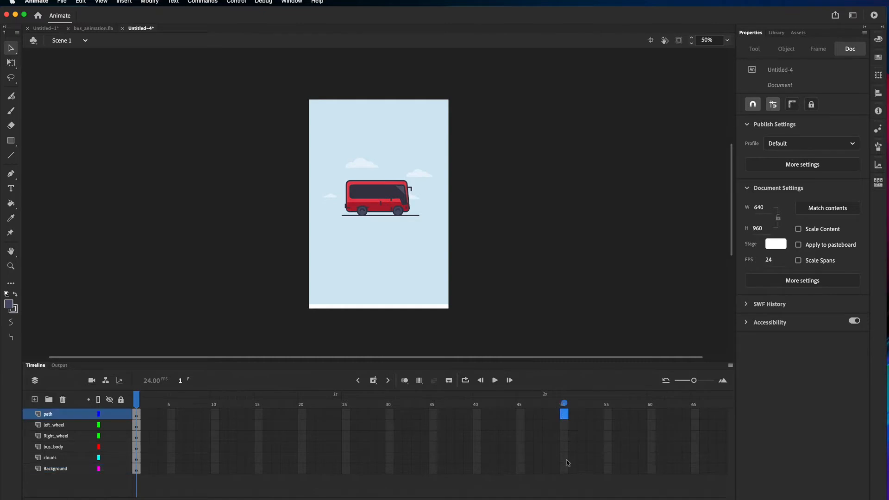
click(564, 469)
shift+click(565, 413)
key(F5)
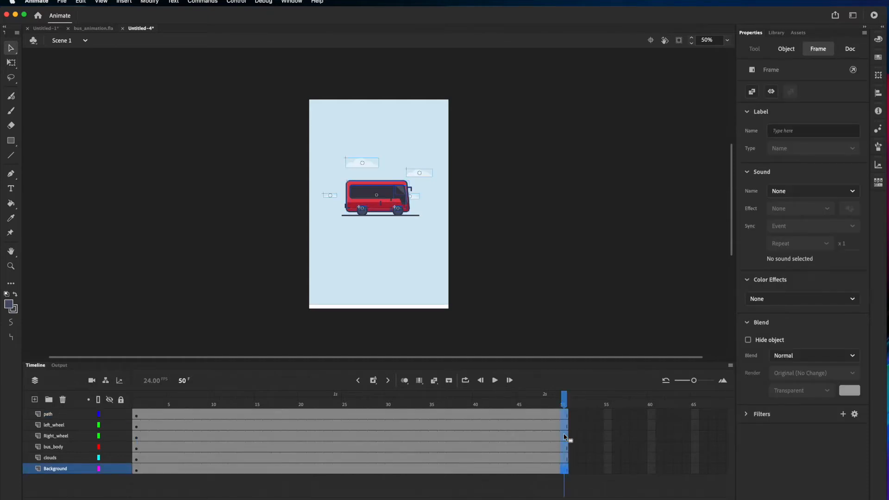
click(156, 485)
click(136, 400)
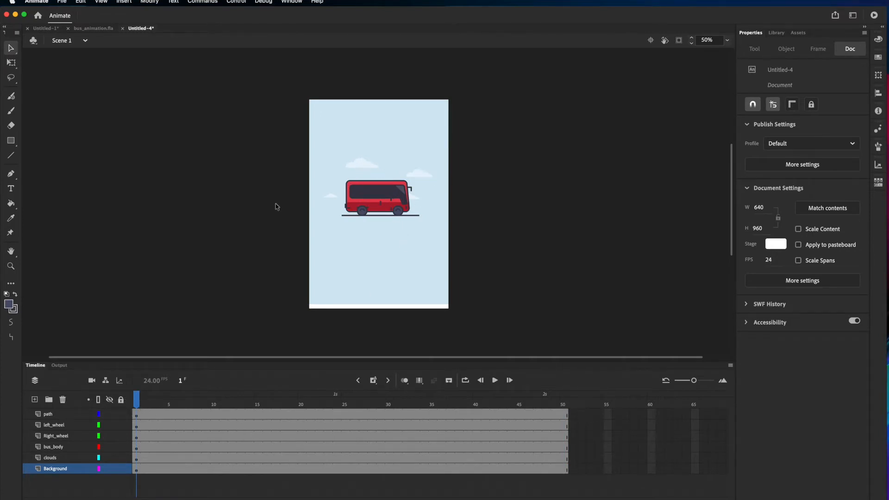
- Convert the clouds in frame 1 of the clouds layer into a Graphic symbol named "clouds"
click(60, 459)
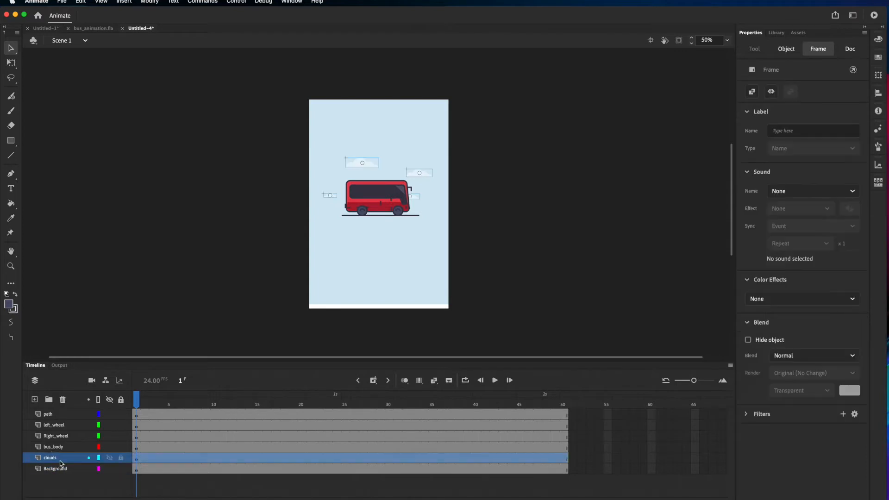
click(135, 457)
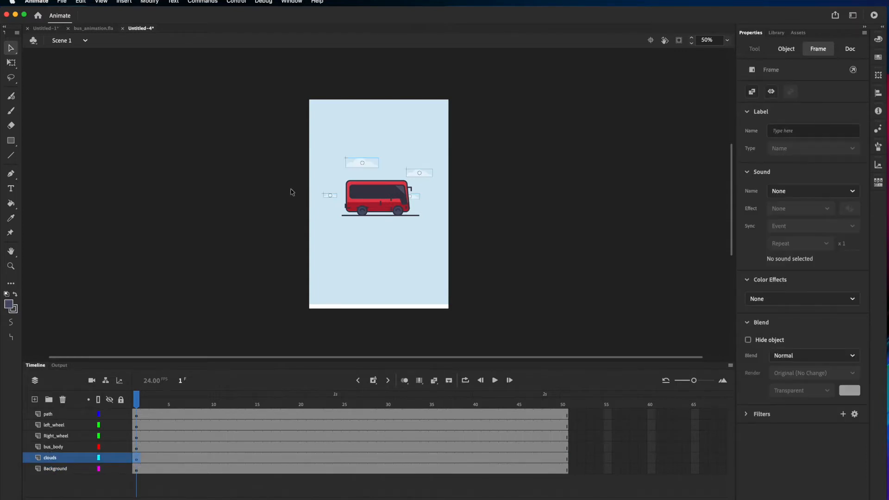
click(359, 165)
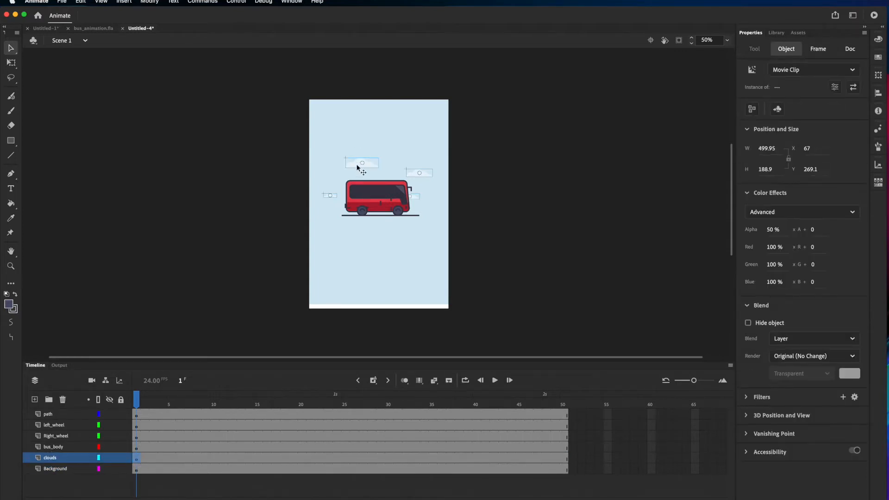
right_click(358, 167)
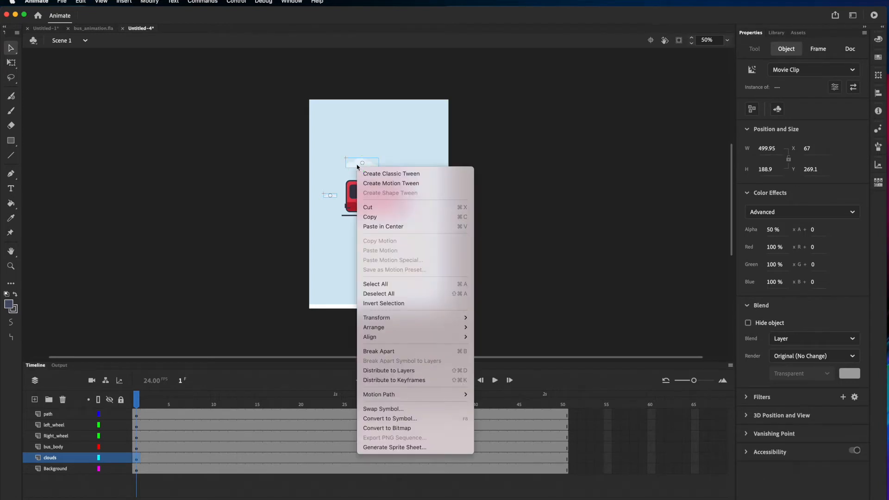
click(400, 419)
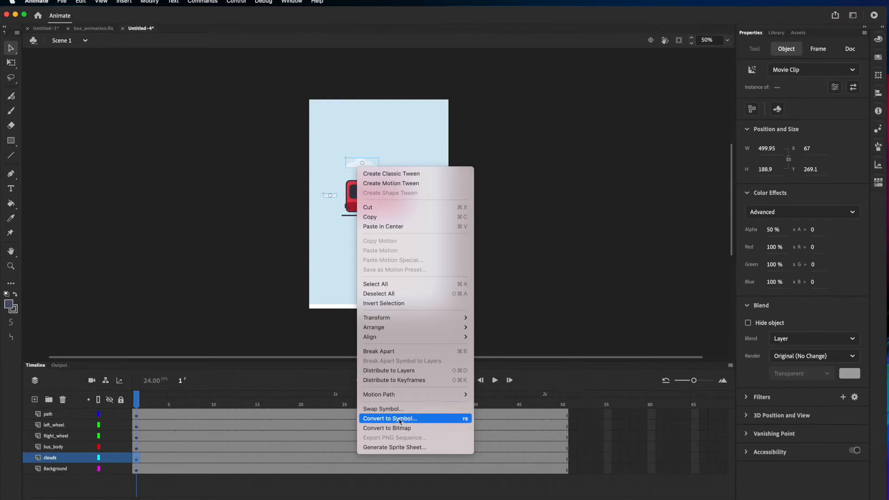
text(clouds)
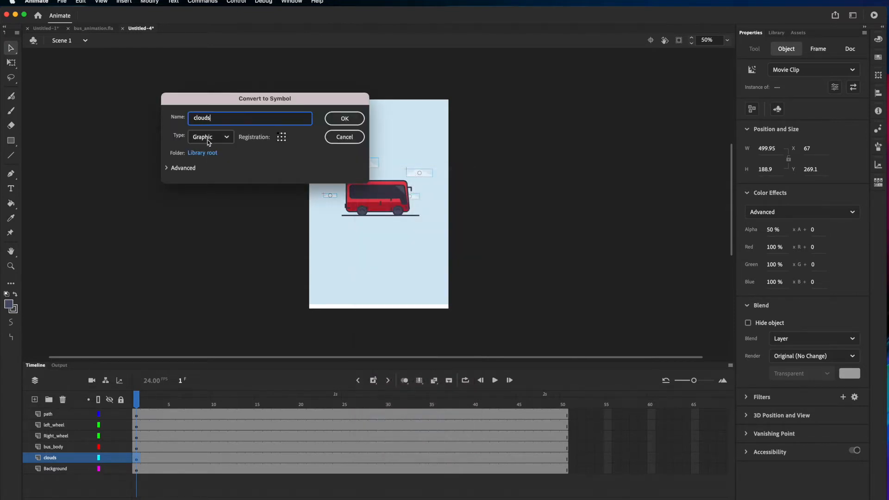
click(342, 119)
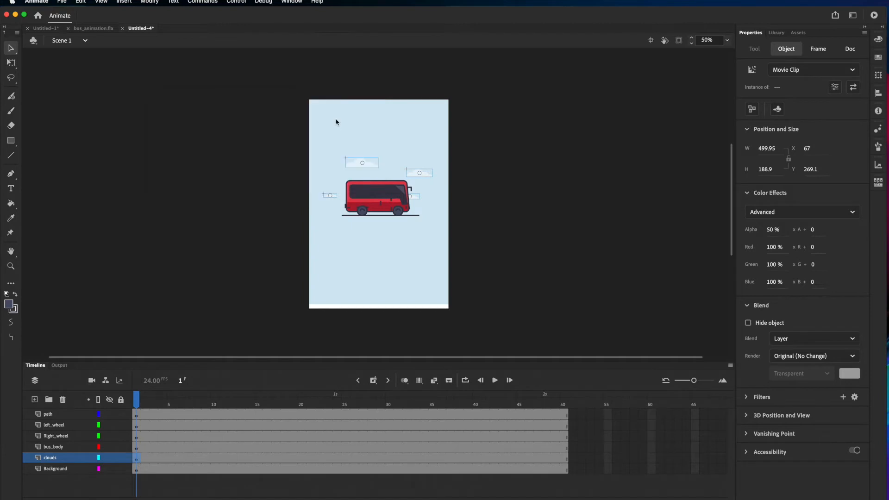
- Open the clouds symbol for editing in place and extend its layer to frame 25
double_click(357, 167)
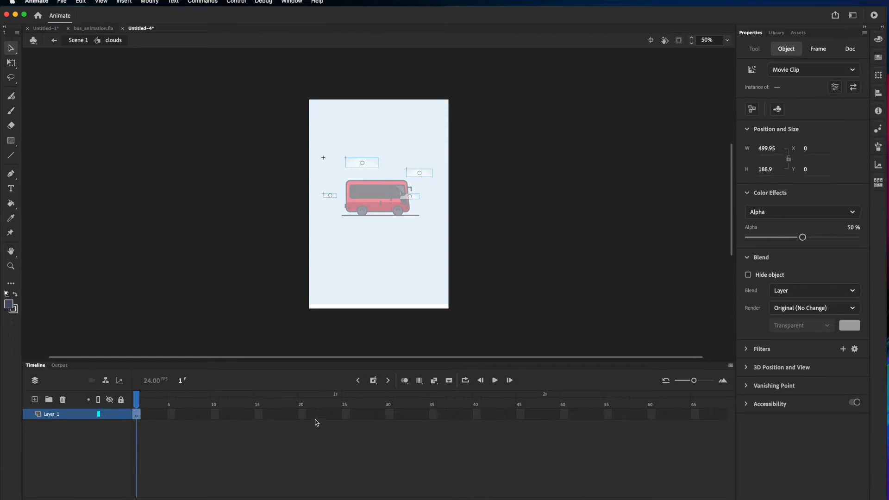
click(346, 414)
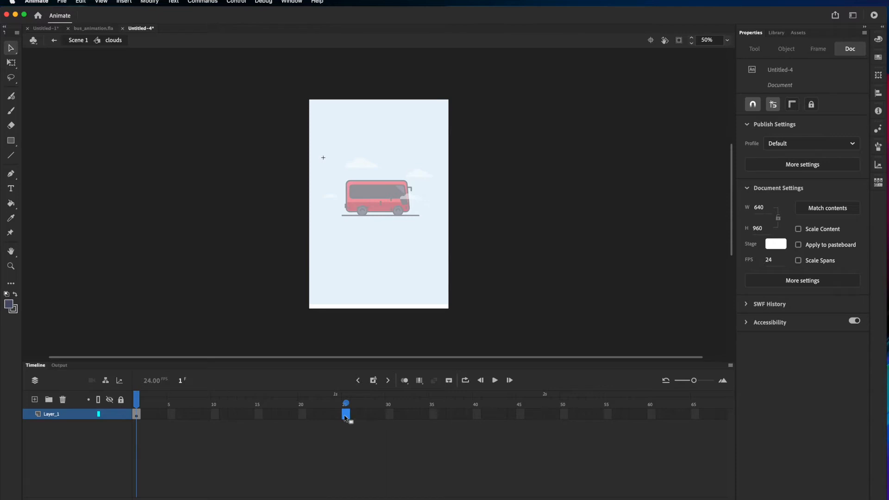
key(F5)
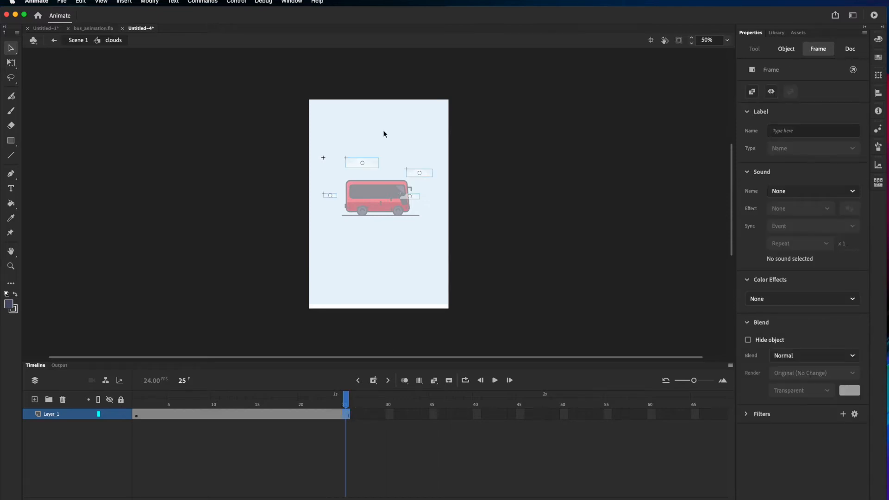
- Place the clouds beyond the stage's right edge at about X 573 in frame 1 and beyond its left edge at about X -567 in frame 25
click(137, 414)
drag(373, 170, 486, 167)
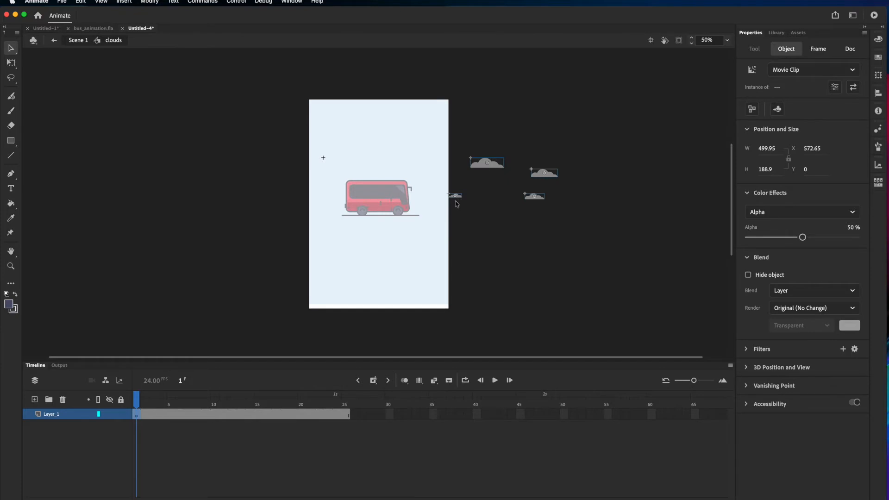
click(348, 416)
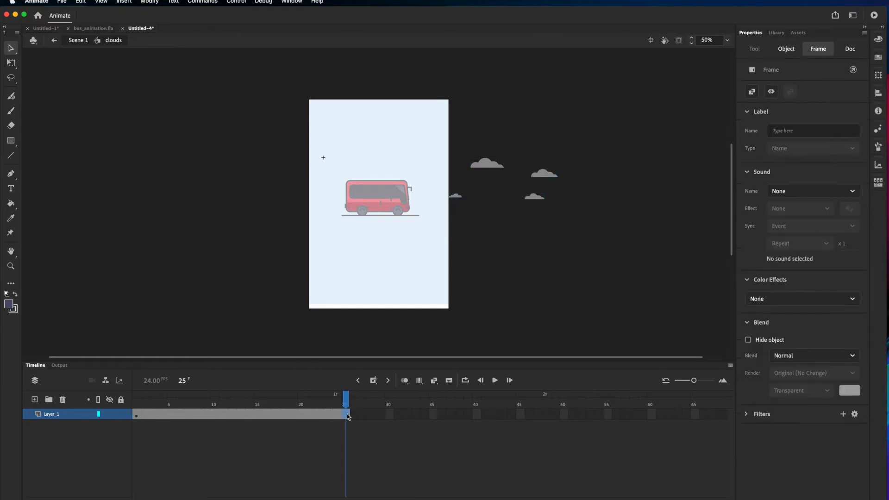
drag(486, 165, 236, 157)
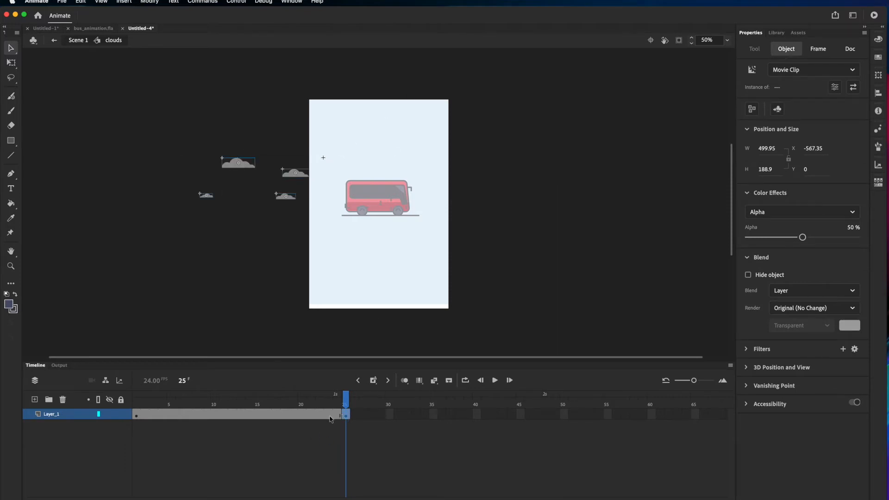
- Create a classic tween between the two cloud keyframes and play the motion from frame 1
click(287, 415)
right_click(259, 415)
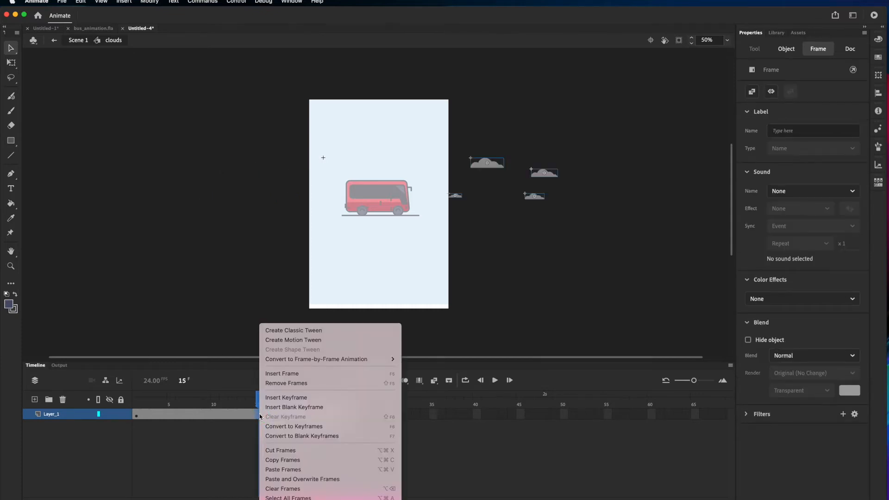
click(303, 332)
click(137, 403)
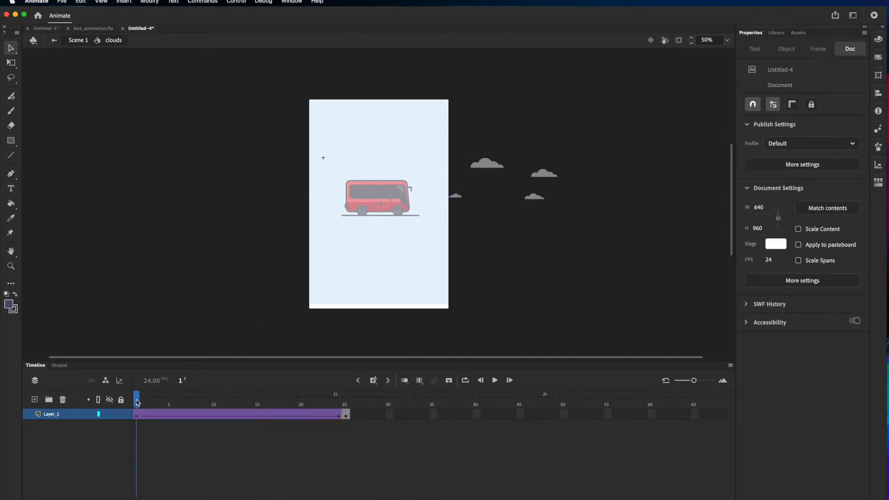
key(Return)
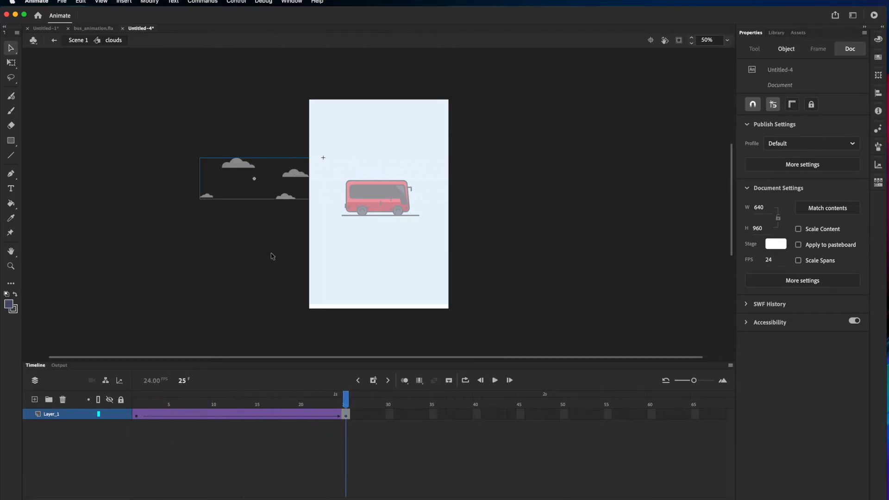
- Slow the cloud motion by moving the tween's end keyframe to frame 50
drag(348, 415, 411, 416)
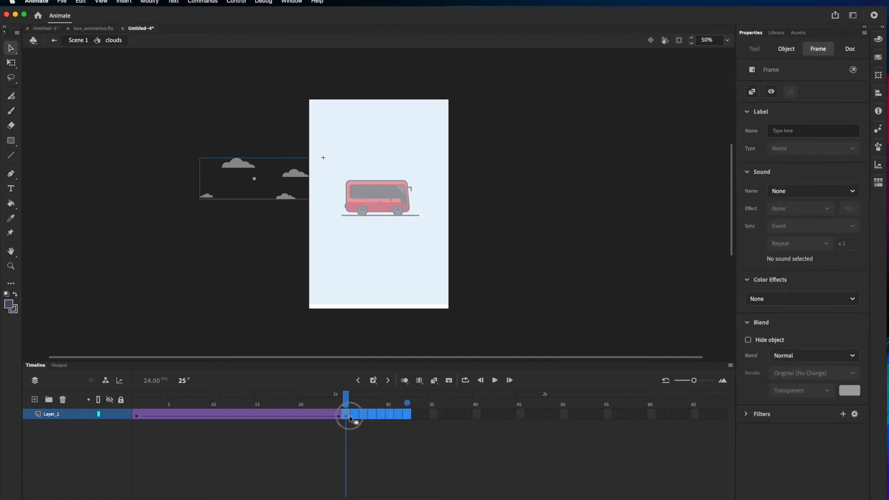
key(shift+F5)
click(363, 414)
drag(367, 414, 564, 416)
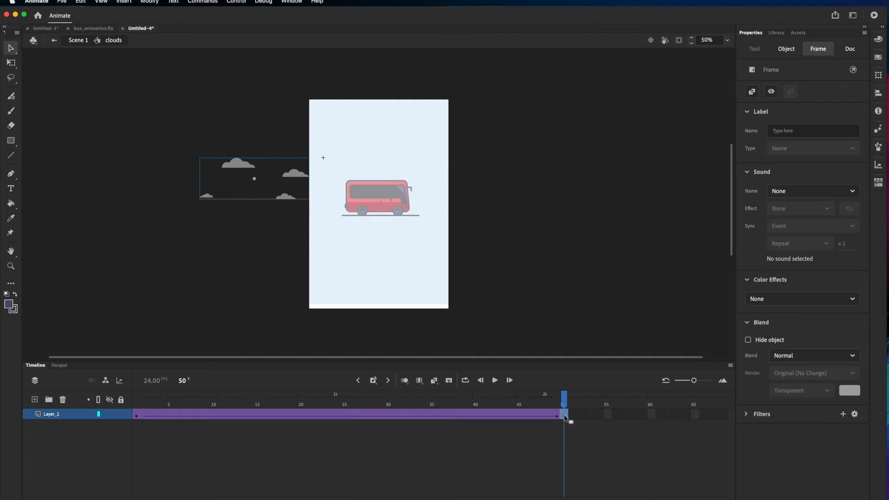
- Play the cloud motion from frame 1, set the tween's easing to Sine Ease-In-Out and replay it
click(140, 403)
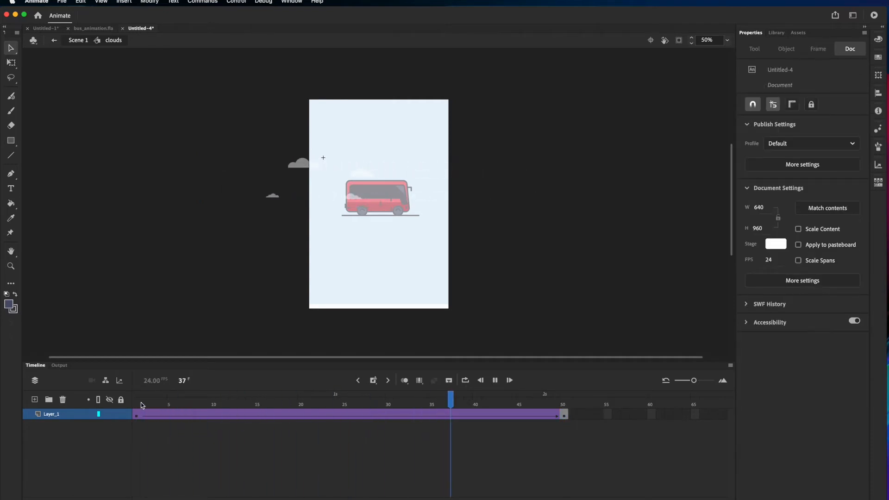
click(285, 415)
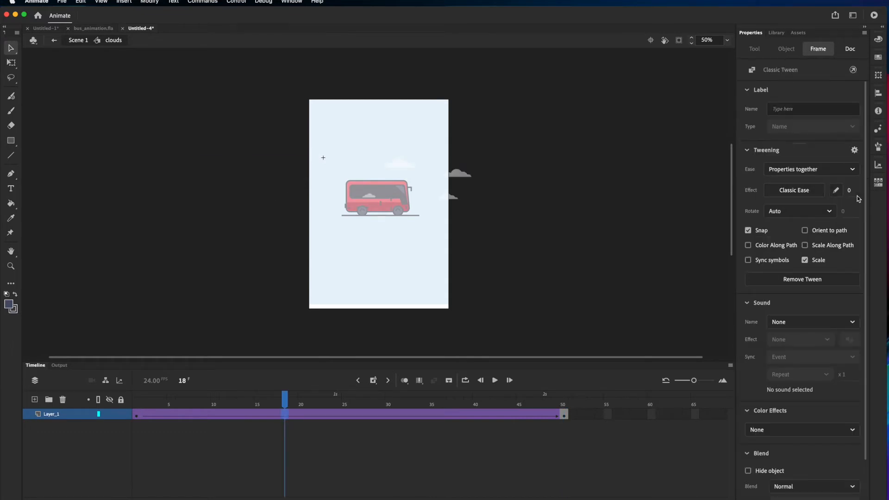
click(794, 191)
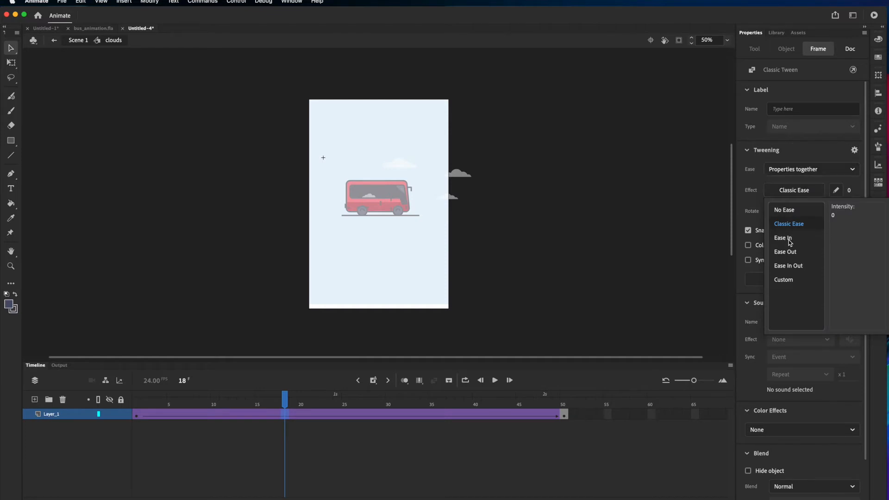
mouse_move(789, 240)
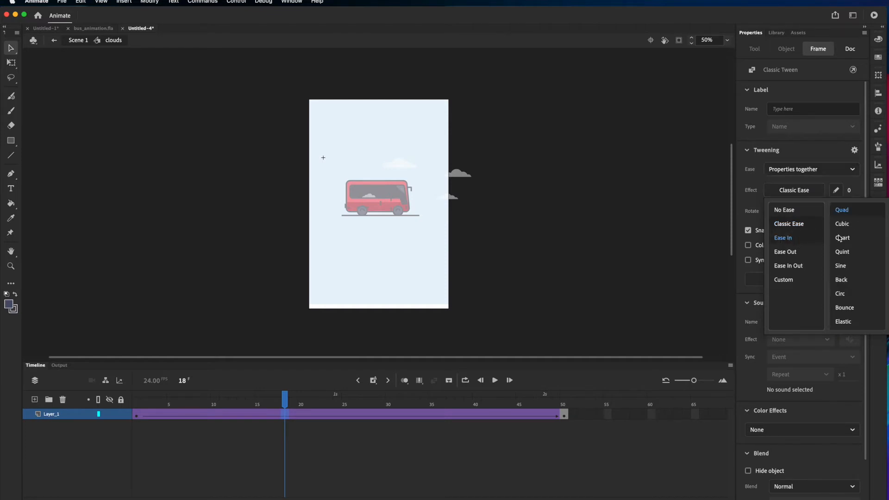
mouse_move(797, 270)
click(842, 268)
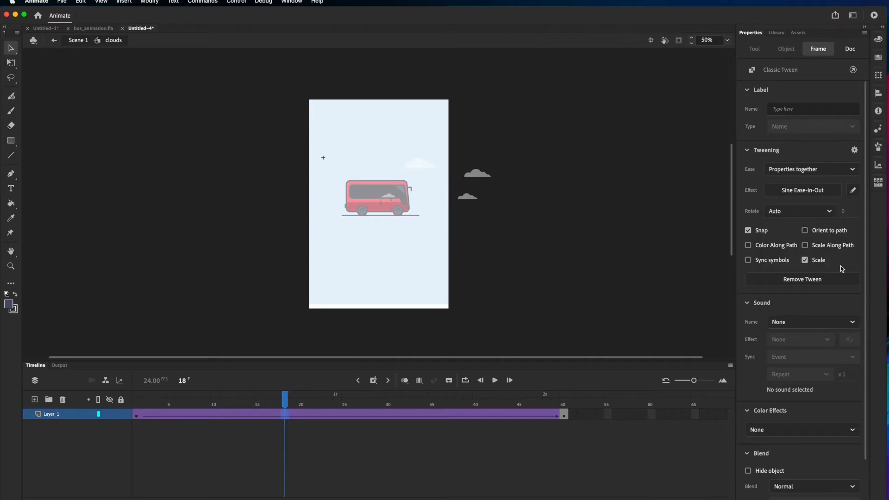
key(Return)
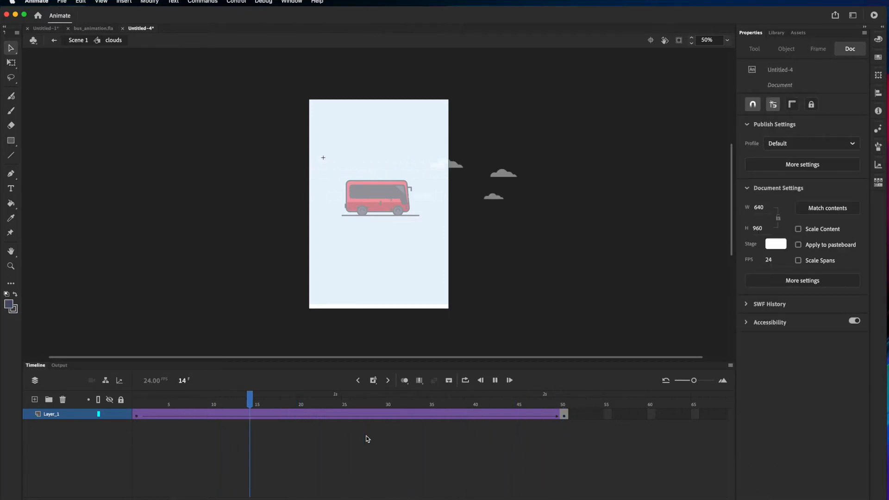
- Return from the clouds symbol to Scene 1 and preview the clouds on the main timeline
click(54, 40)
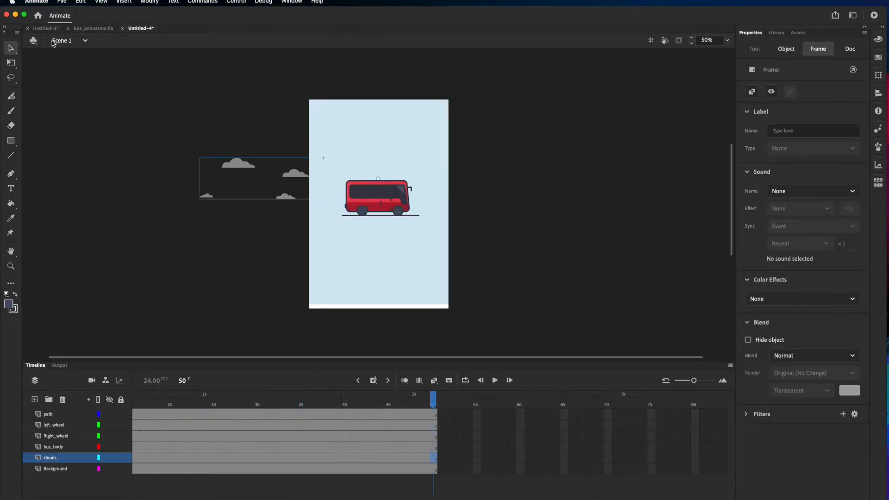
key(Return)
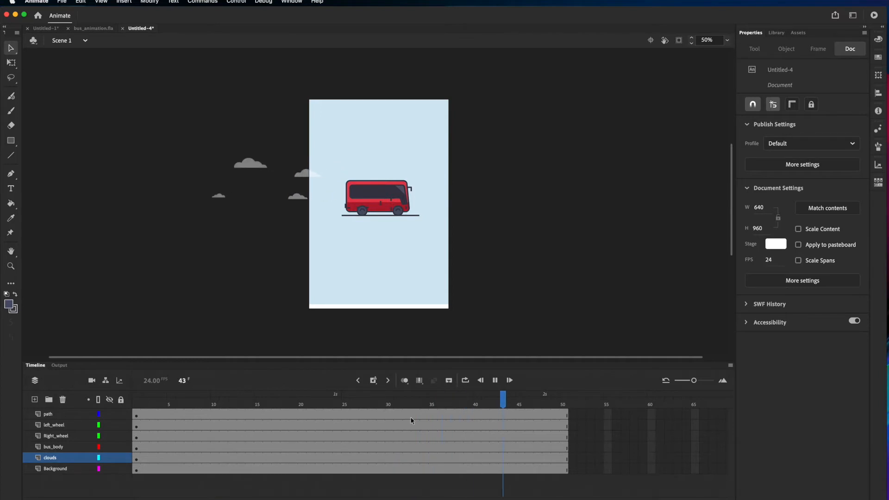
click(139, 406)
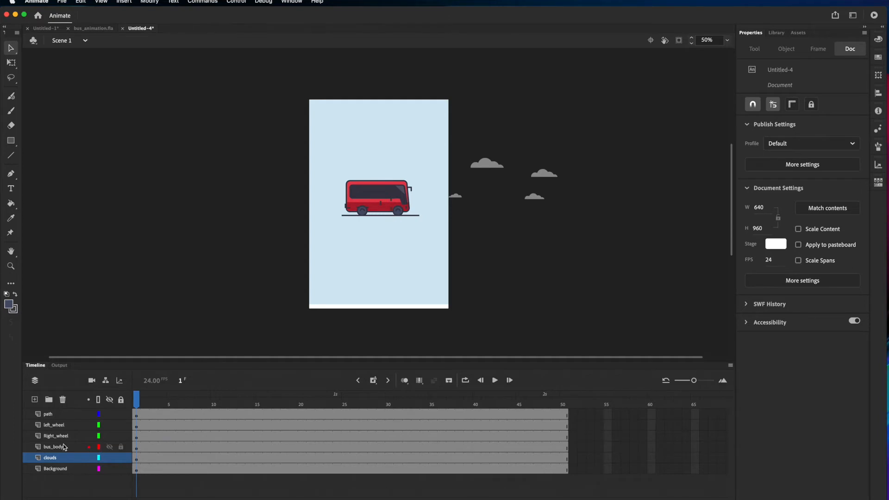
- Lock all layers except Right_wheel and select the front wheel artwork on the bus
click(47, 435)
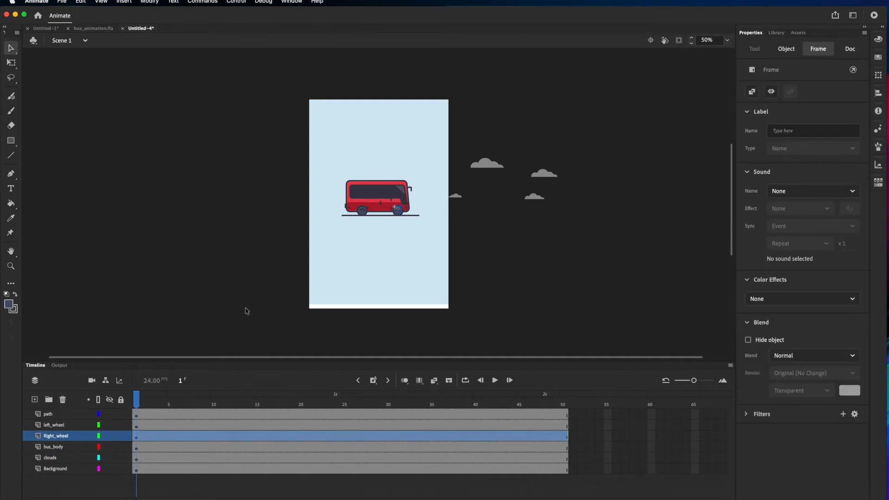
key(super+1)
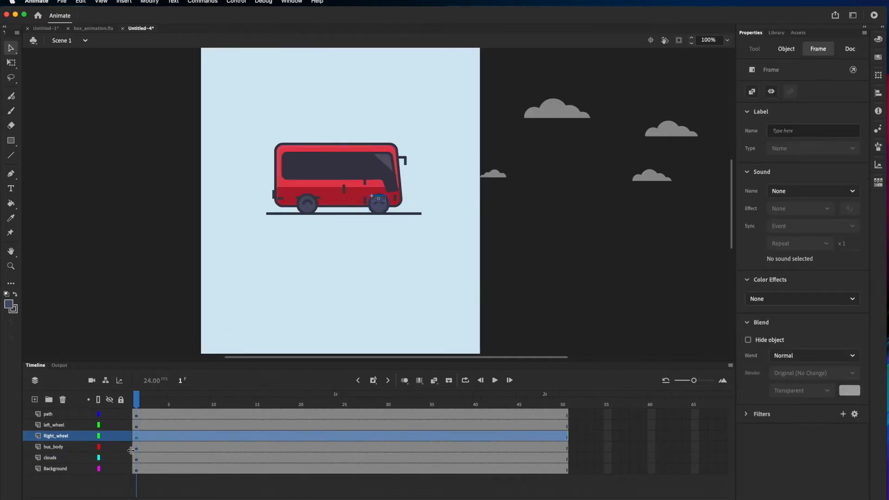
click(121, 399)
click(121, 436)
click(397, 196)
click(378, 209)
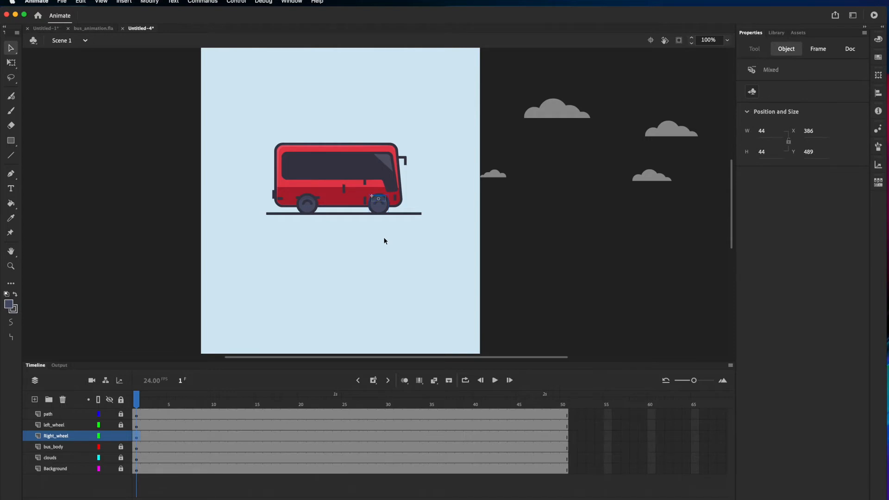
- Convert the selected front wheel artwork to a graphic symbol named wheeel
right_click(379, 201)
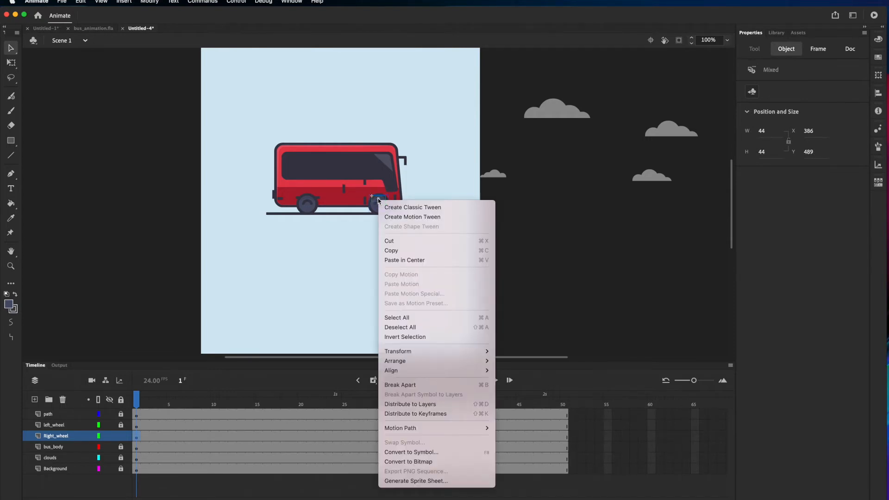
click(410, 452)
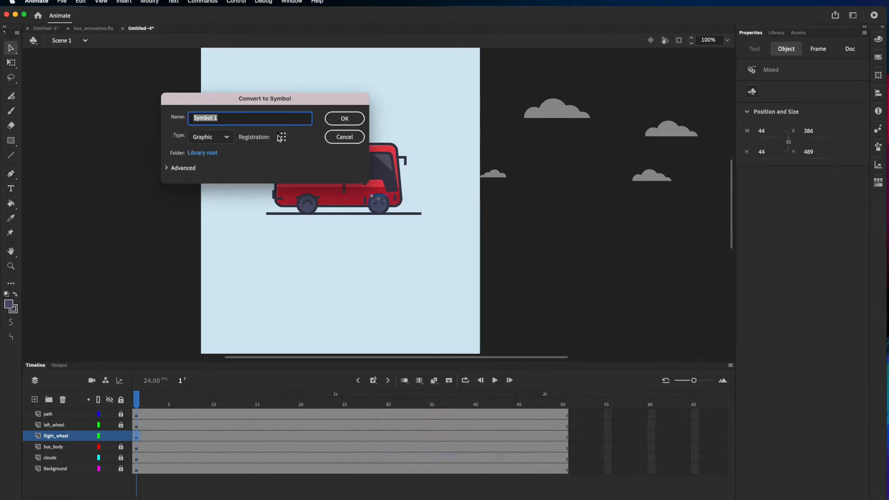
text(wheeel)
click(345, 119)
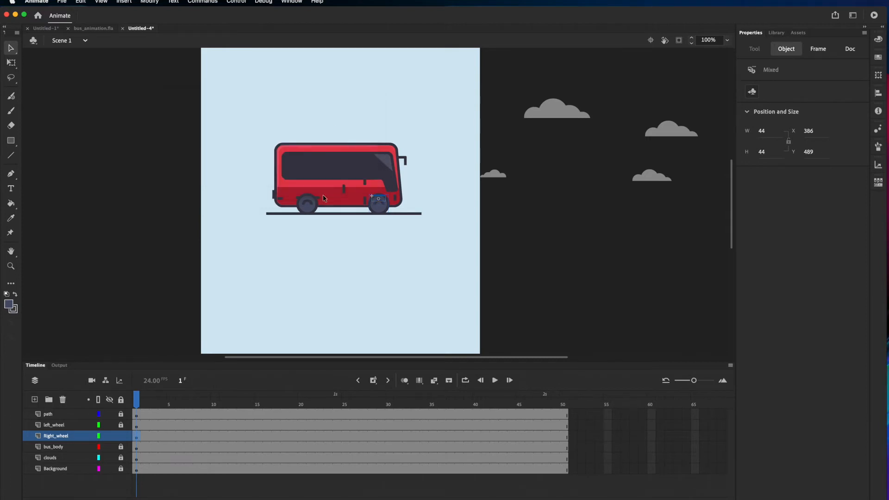
- Open the wheel symbol for editing in place and insert a keyframe at frame 10
double_click(377, 202)
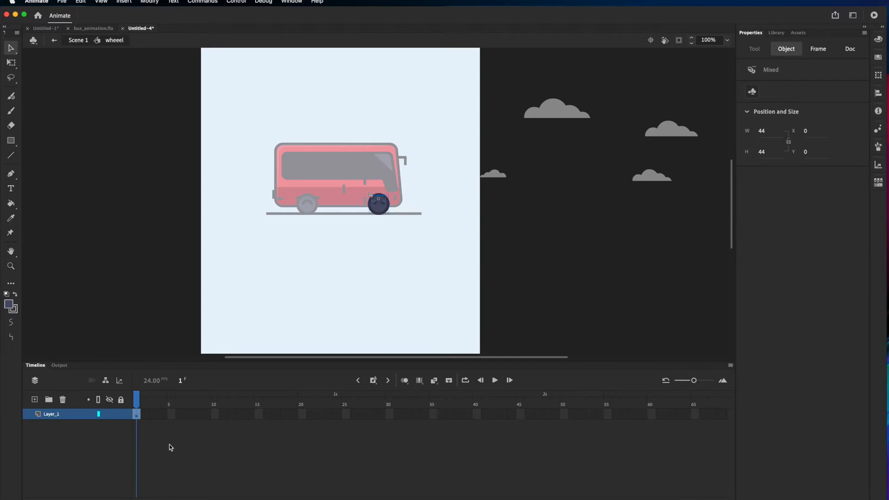
click(145, 423)
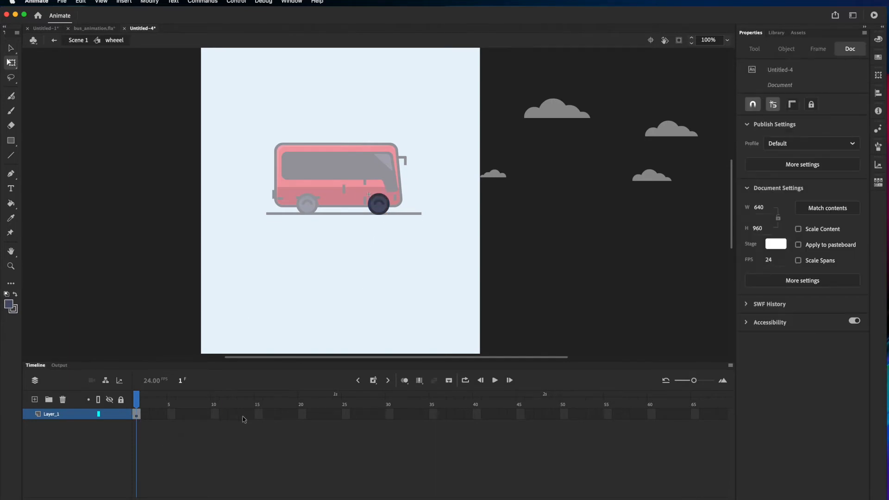
click(214, 415)
key(F6)
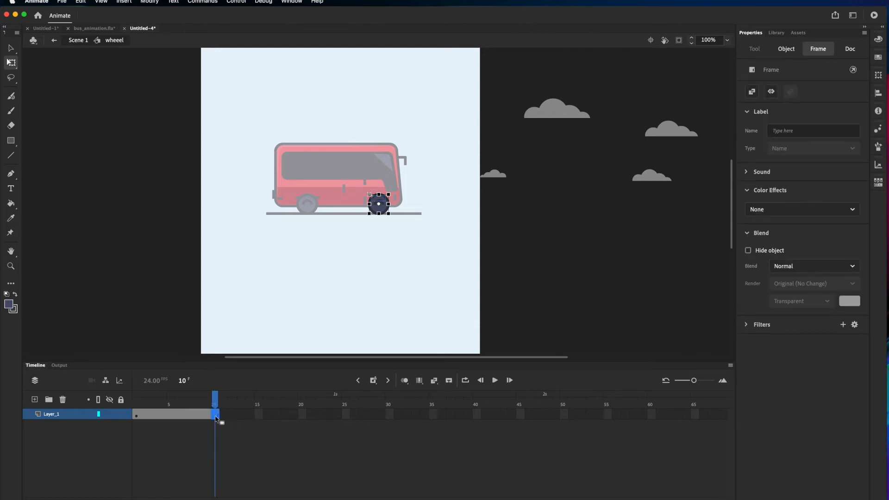
- Create a classic tween between the wheel's two keyframes and set its rotation to Clockwise
click(175, 414)
right_click(174, 414)
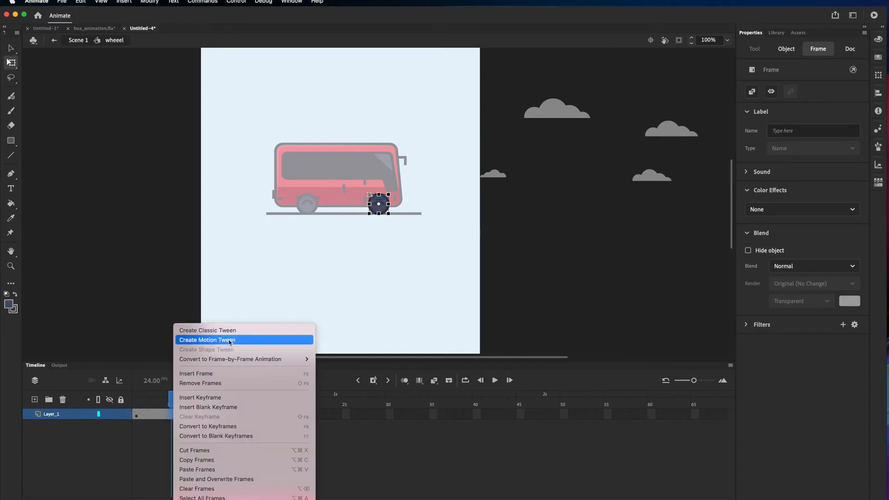
click(223, 330)
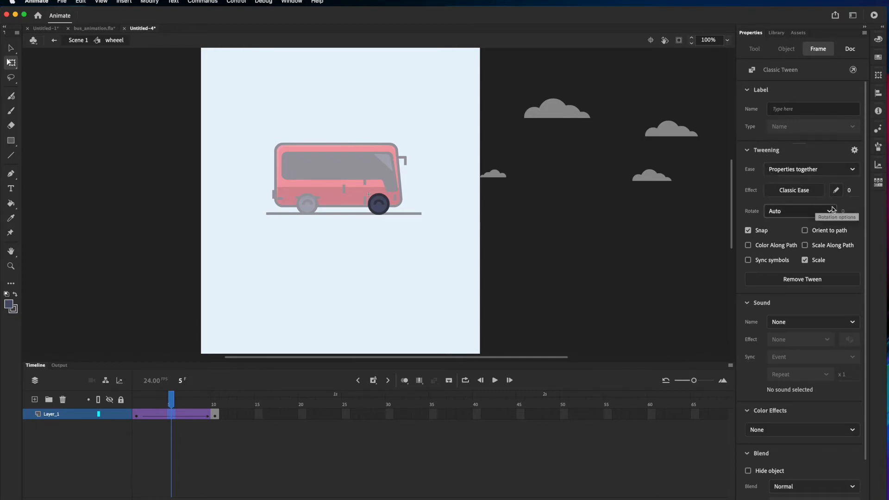
click(810, 213)
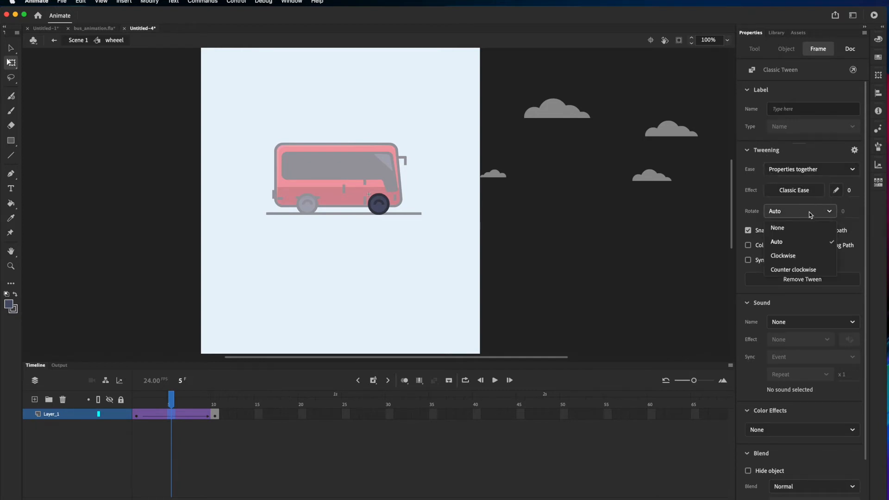
click(796, 256)
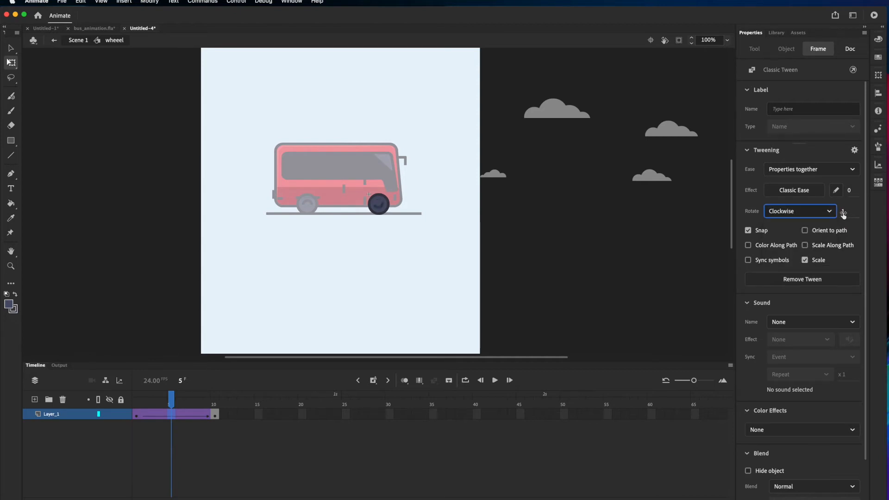
- Play the wheel's rotation tween from frame 1 inside the symbol
click(173, 404)
drag(173, 404, 126, 403)
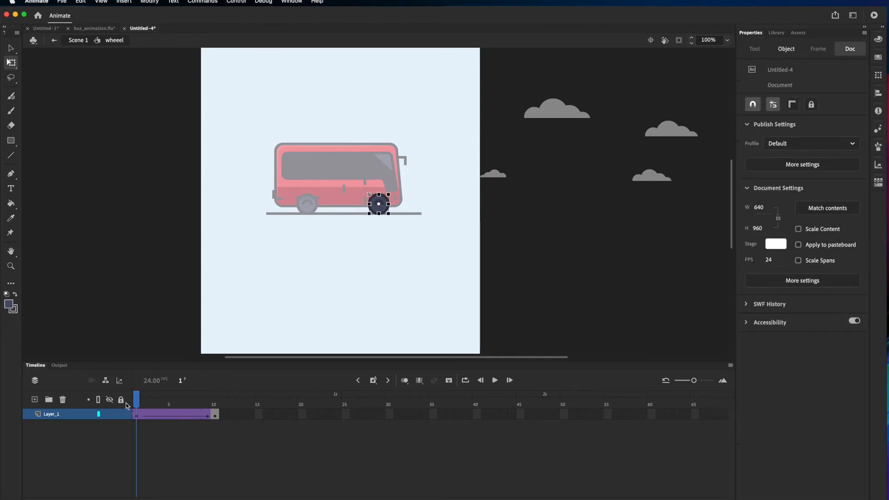
key(Return)
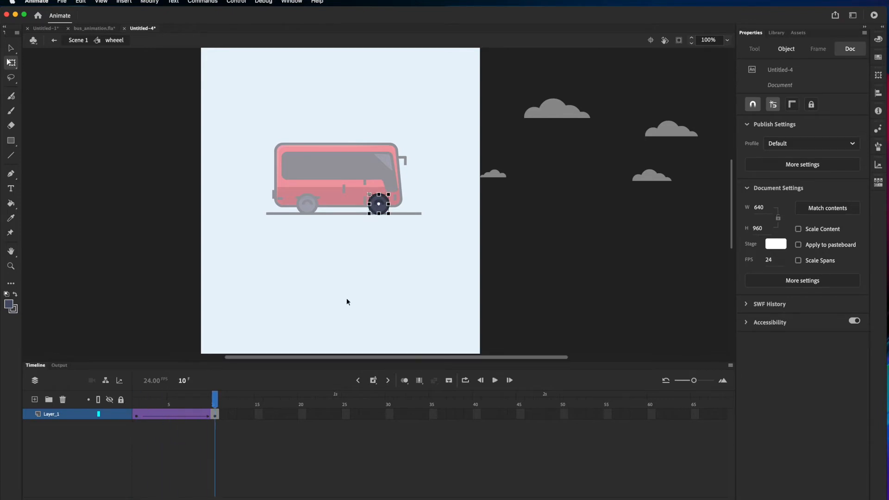
scroll(434, 199, up, 3)
scroll(393, 231, down, 3)
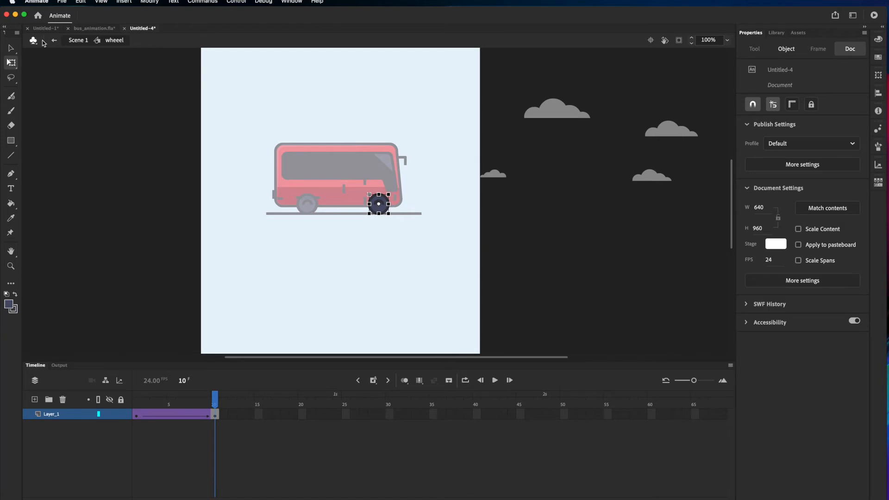
- Return to Scene 1 and play the wheel and cloud animation together from frame 1
click(58, 41)
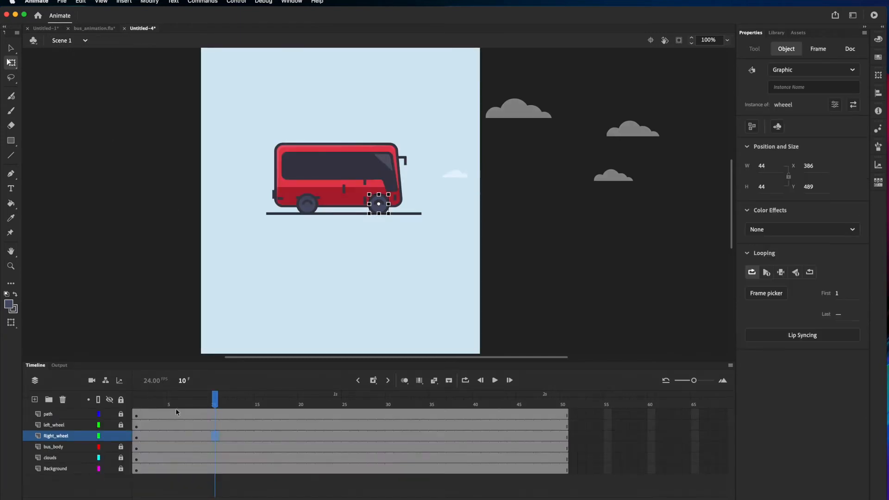
click(138, 403)
key(Return)
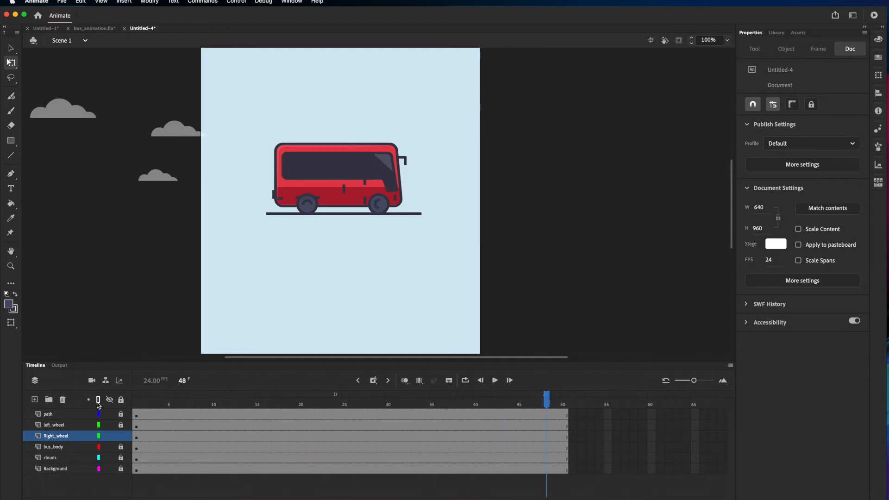
- Go back to frame 1, unlock the left_wheel layer and delete that layer with its static wheel
click(136, 436)
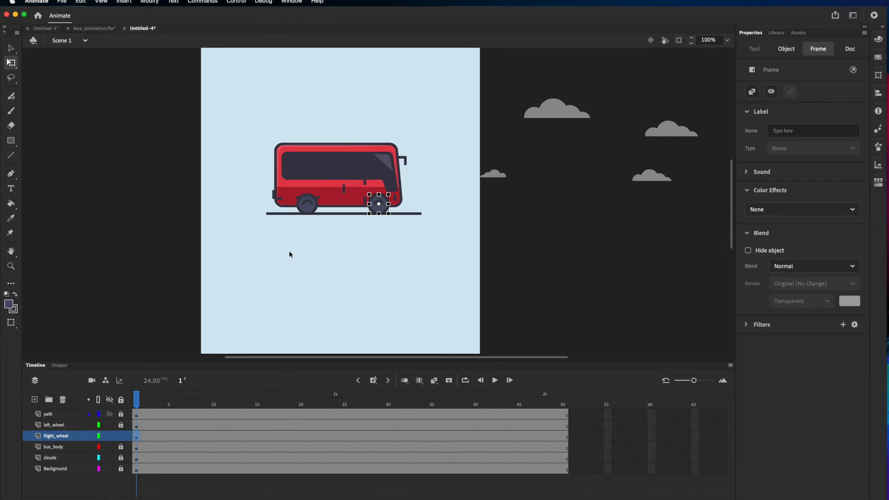
click(289, 290)
click(121, 424)
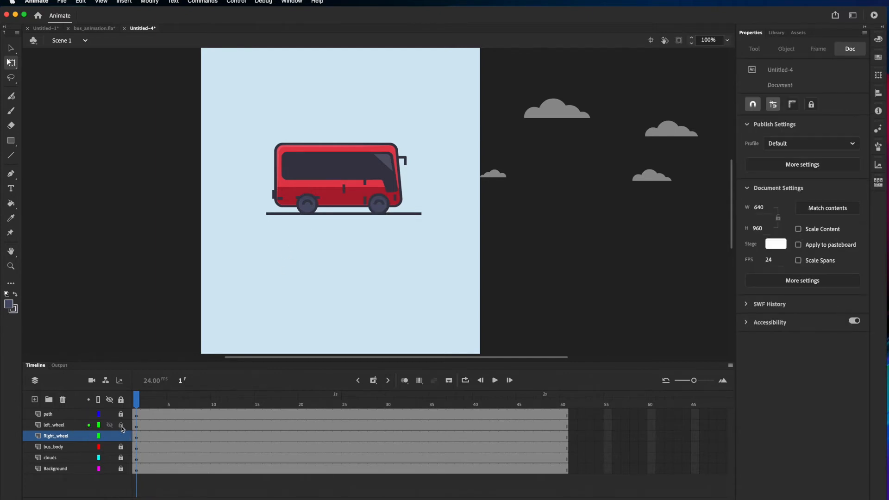
click(299, 203)
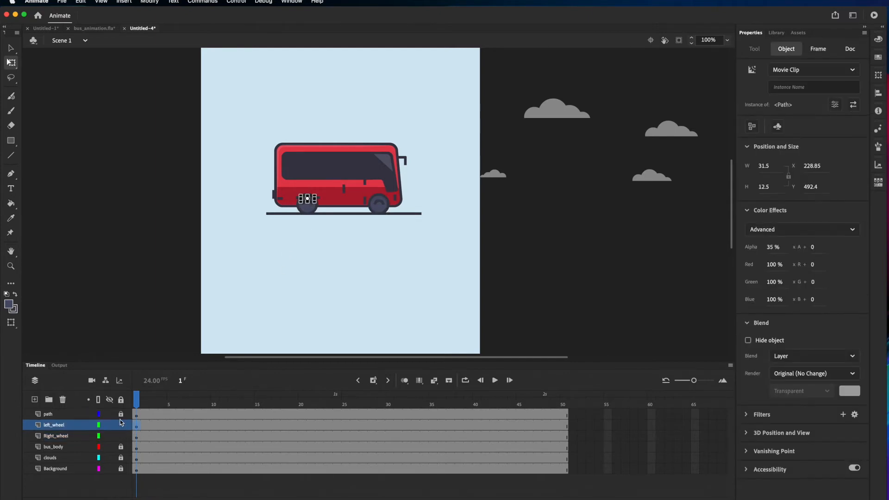
click(56, 424)
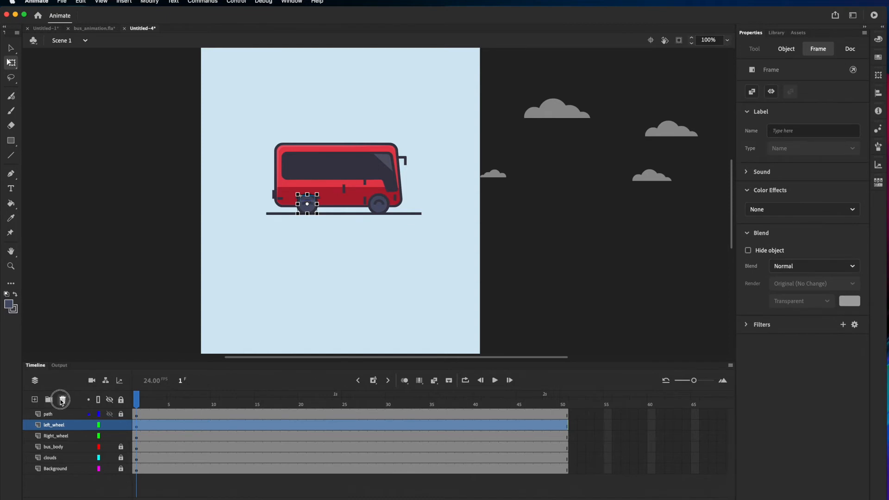
click(62, 400)
- Duplicate the animated front wheel into the rear wheel position on Right_wheel and raise both wheels together to Y 486, resting on the road line
click(61, 427)
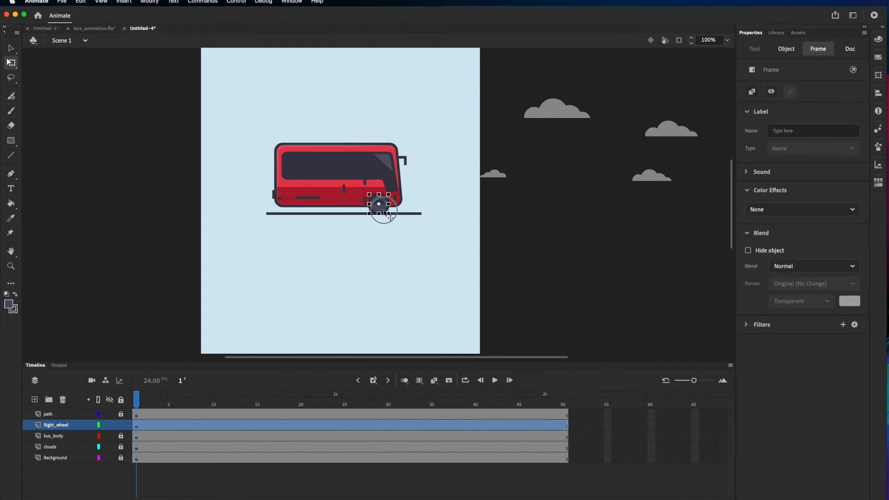
click(384, 212)
click(388, 216)
click(385, 210)
drag(384, 210, 348, 209)
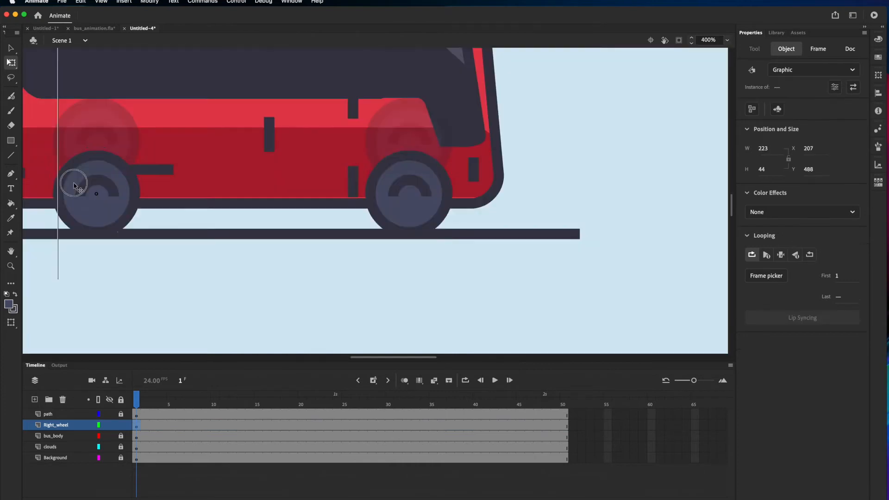
drag(74, 181, 74, 184)
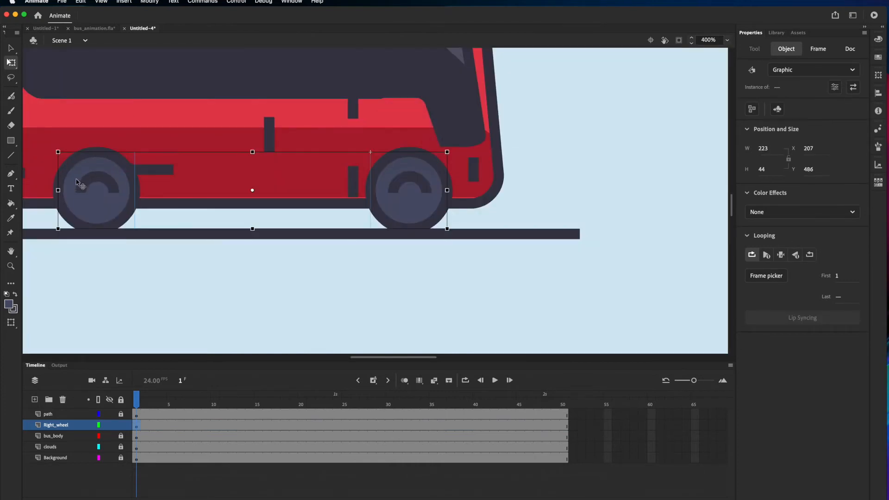
click(726, 40)
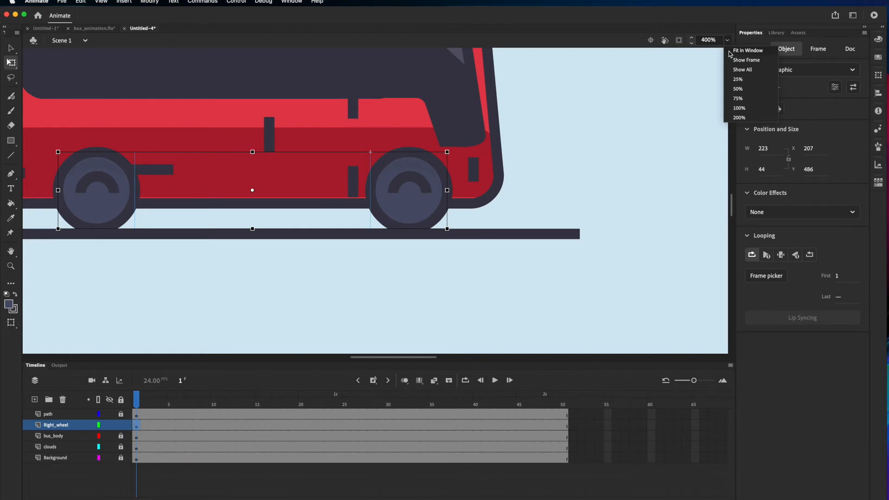
- Fit the stage in the window, play the scene through to check the wheels and clouds, and return to frame 1
click(731, 52)
click(693, 140)
key(Return)
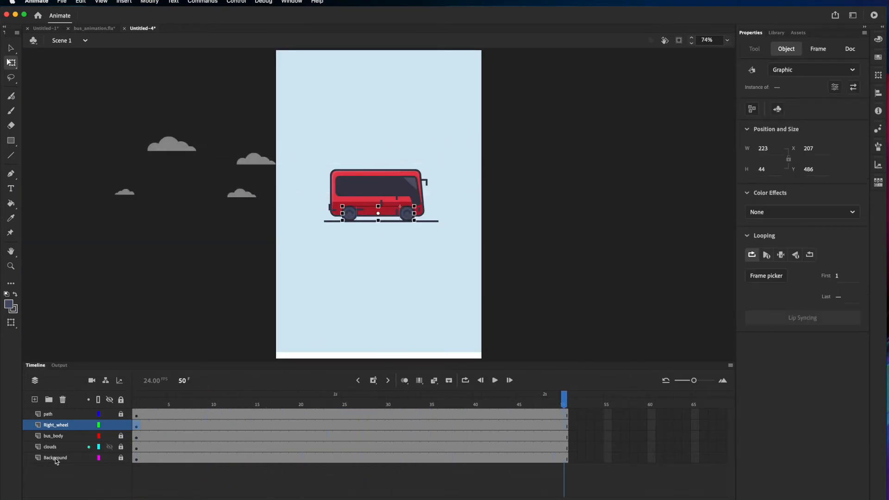
click(134, 406)
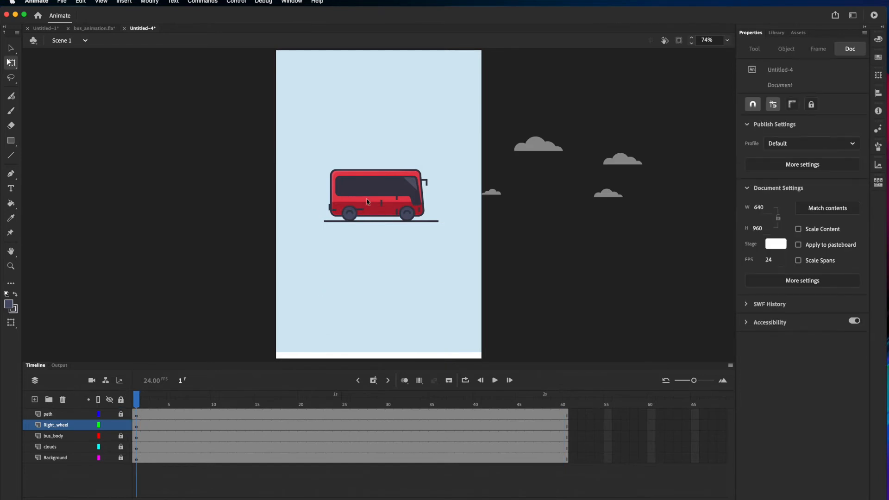
- Unlock the bus_body layer and convert the bus body artwork to a Graphic symbol named "bus body"
click(59, 435)
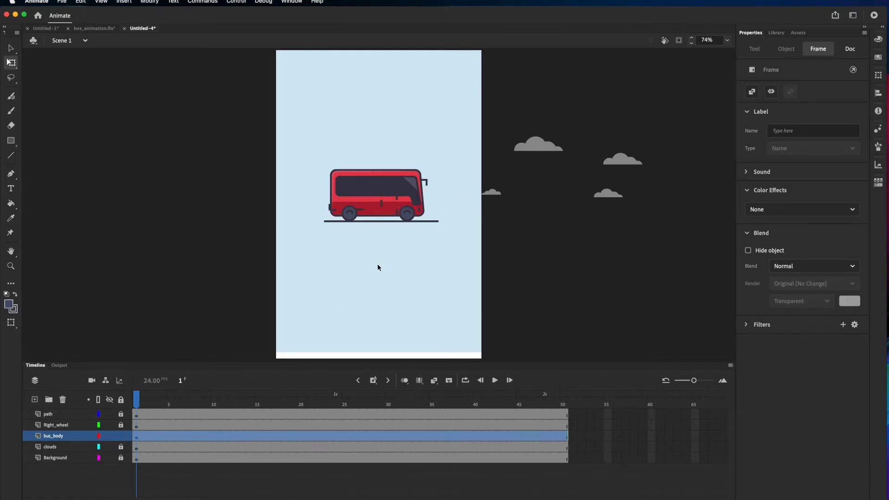
click(387, 200)
right_click(385, 198)
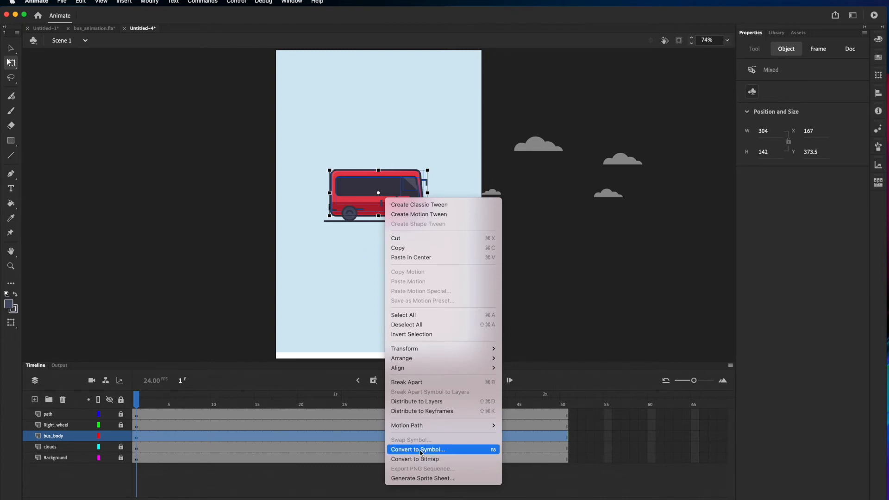
click(418, 450)
text(bus)
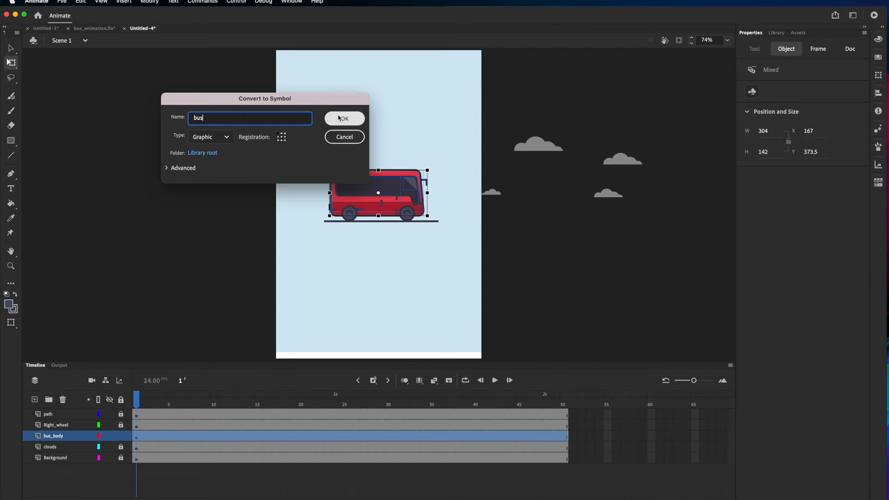
click(340, 119)
click(175, 438)
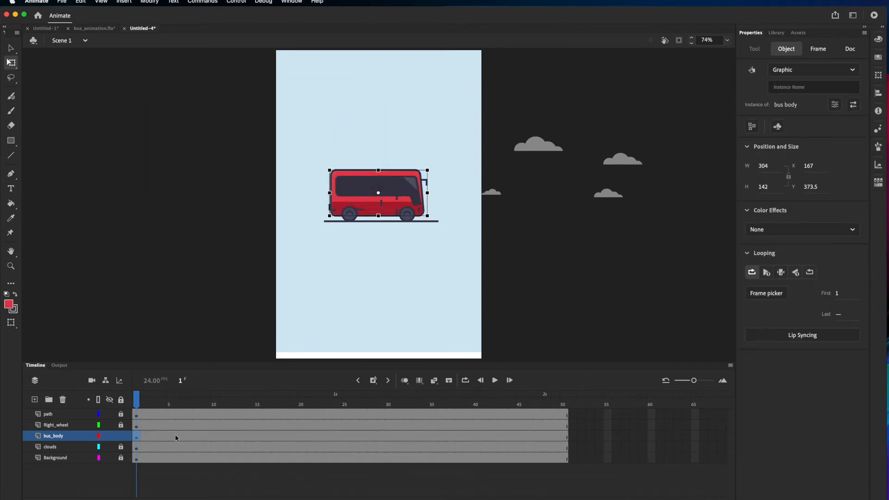
- Open the bus body symbol for editing, extend its layer to frame 30 and create a classic tween across the span
double_click(389, 190)
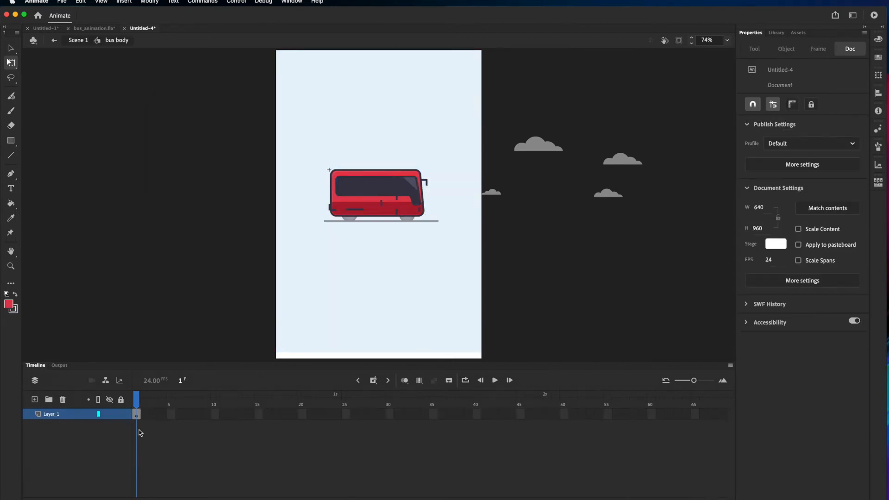
click(387, 414)
key(F5)
click(337, 414)
right_click(337, 414)
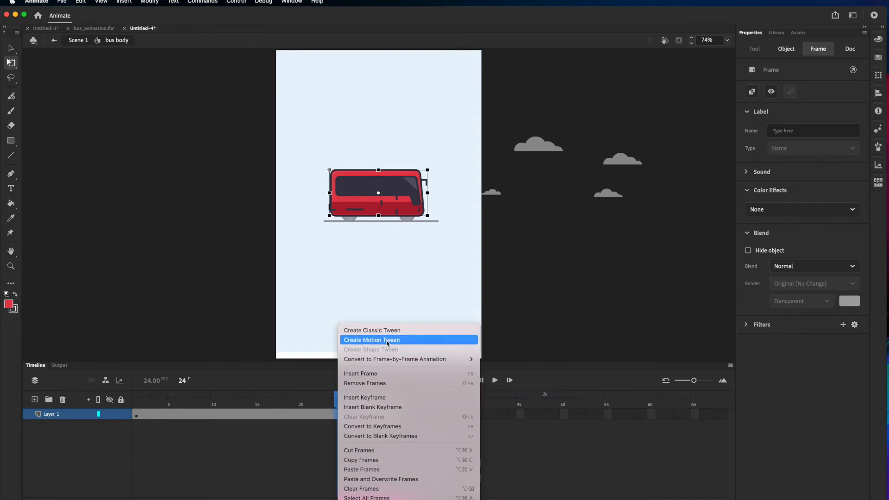
click(390, 331)
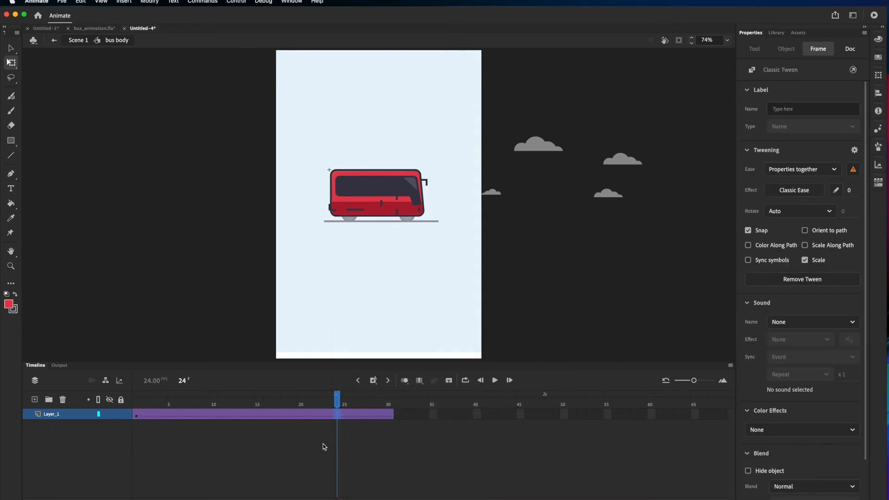
- Add keyframes to the bus body tween at frames 7, 14, 22 and 30
click(186, 415)
click(373, 380)
click(252, 415)
click(373, 380)
click(314, 416)
click(373, 381)
click(390, 416)
click(373, 381)
click(314, 415)
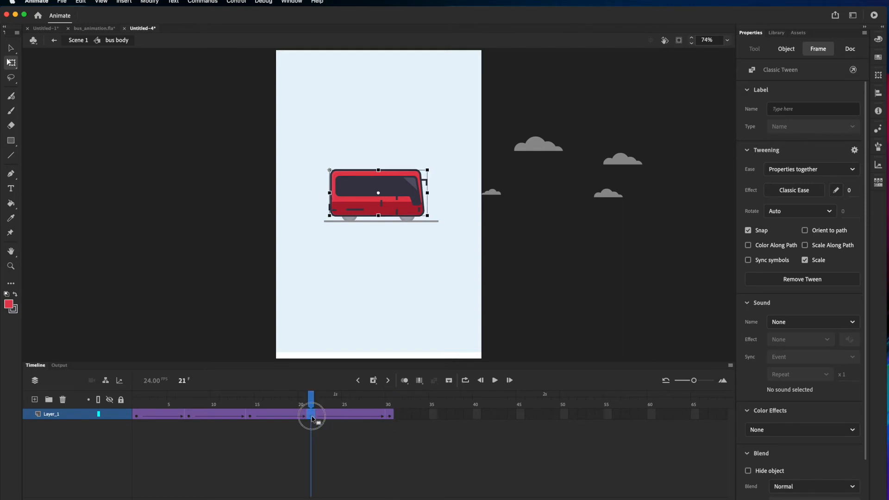
drag(312, 416, 321, 416)
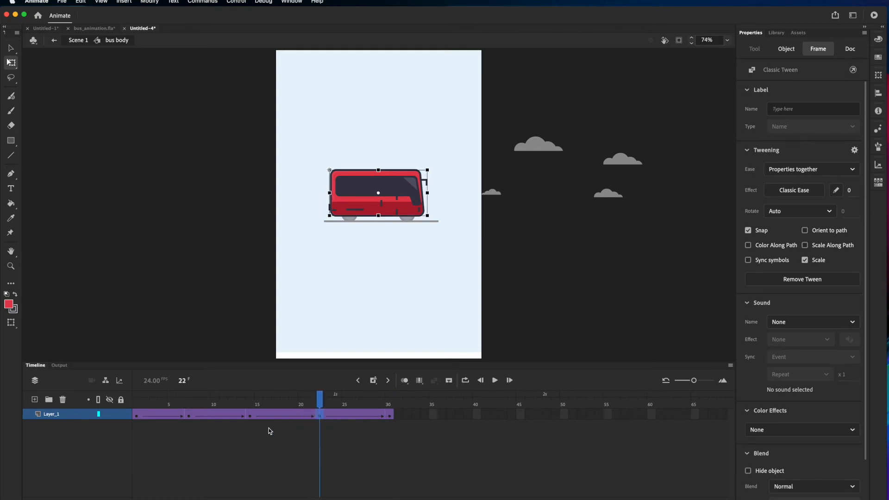
- At the frame 7 keyframe, rotate the bus body slightly counter-clockwise so that its front end lifts off the wheels
click(188, 416)
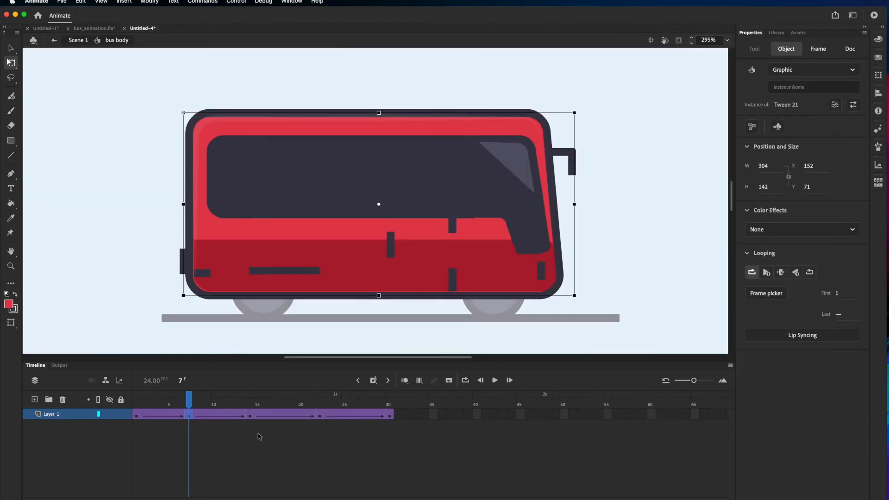
key(super+equal)
scroll(285, 191, down, 8)
scroll(298, 194, right, 10)
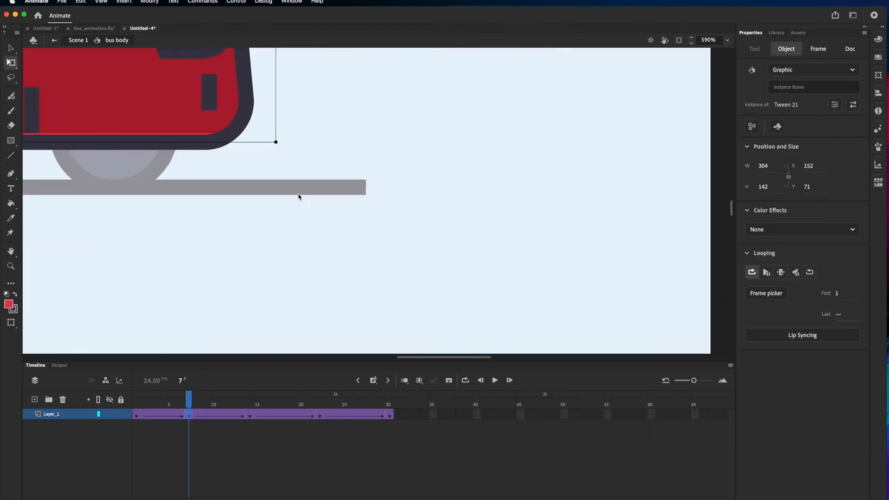
scroll(298, 197, right, 3)
drag(213, 146, 220, 143)
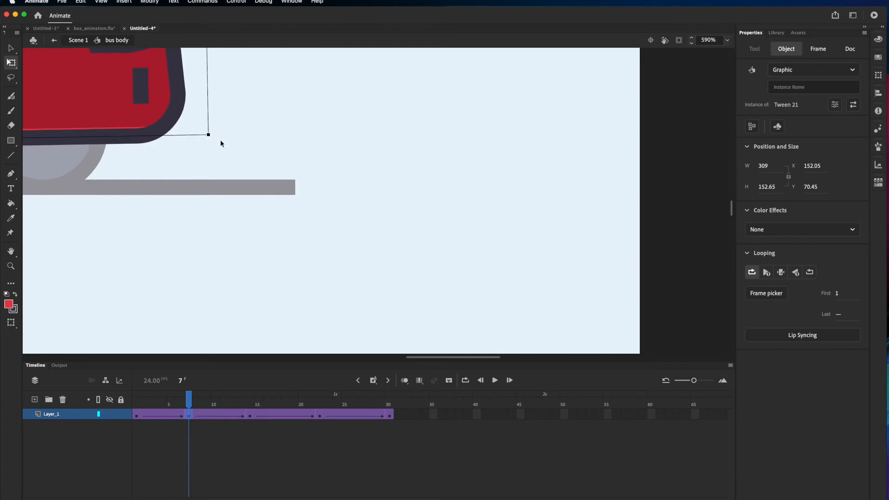
- At the frame 22 keyframe, rotate the bus body slightly clockwise so its front dips, and nudge it up to Y 69.95
click(318, 403)
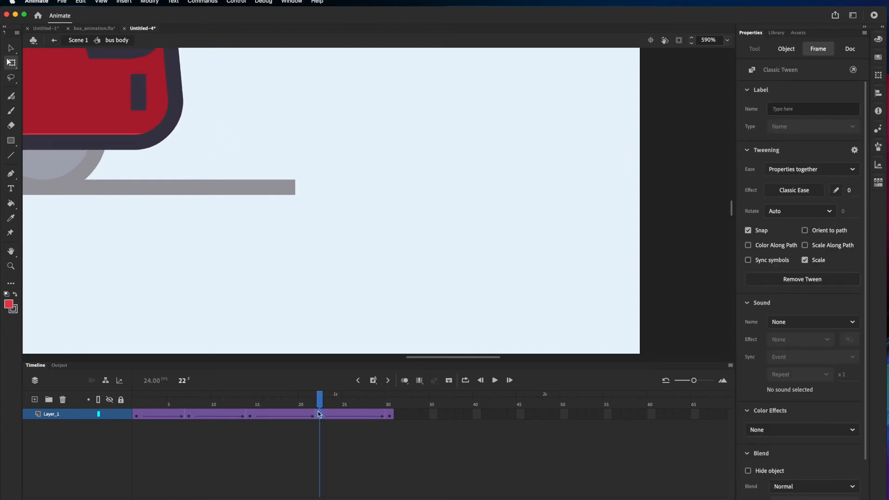
drag(212, 147, 210, 152)
key(Up)
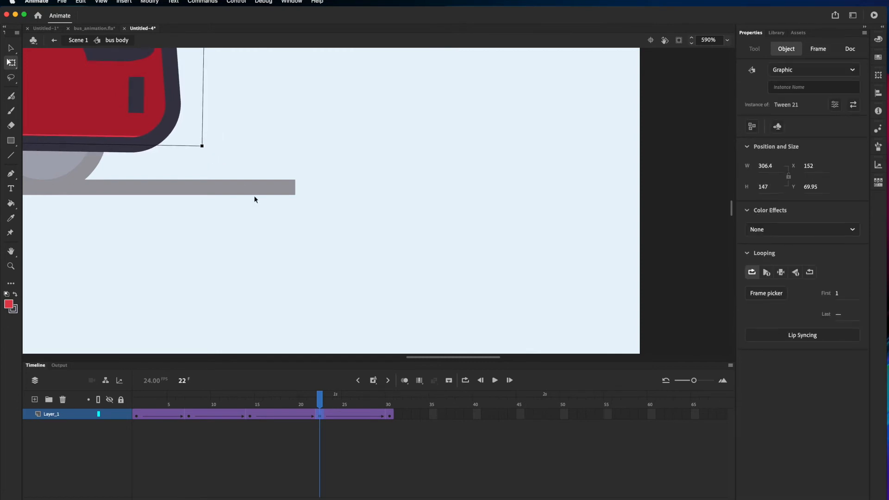
key(super+2)
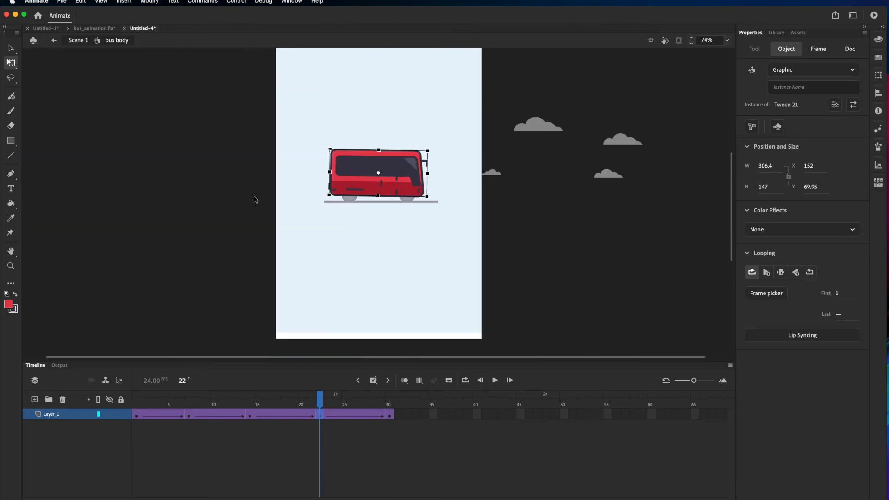
- Apply the Cubic Ease-In effect to the bus body's first two tween spans, frames 1 to 7 and 7 to 14
click(171, 419)
click(798, 190)
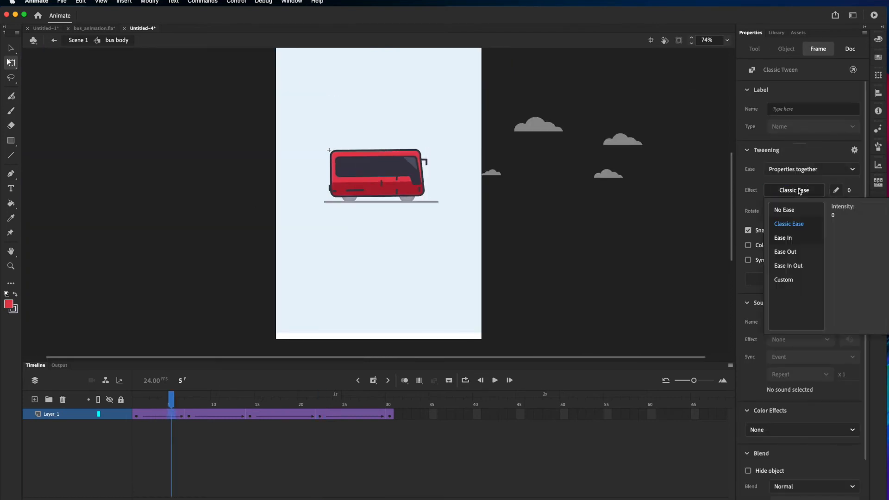
click(798, 242)
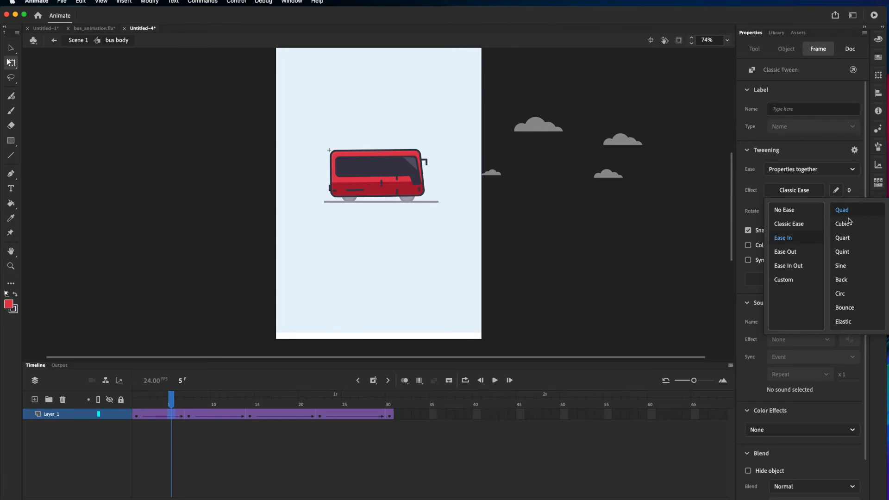
click(854, 226)
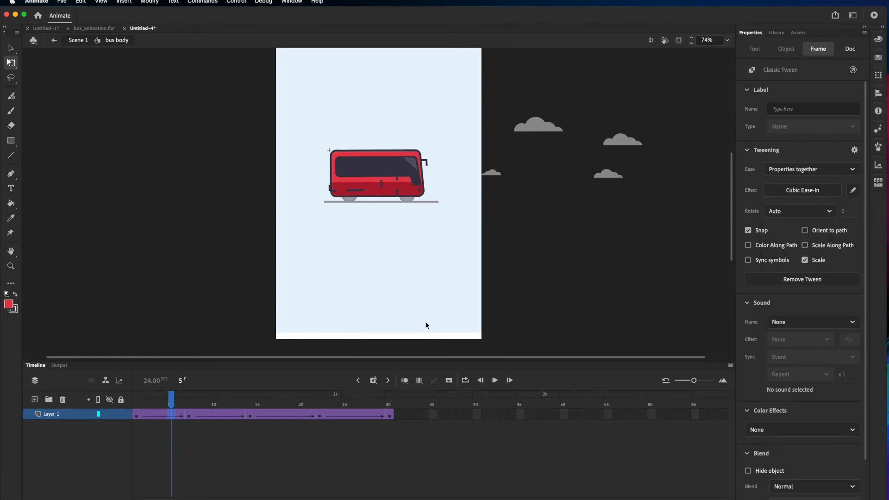
click(230, 415)
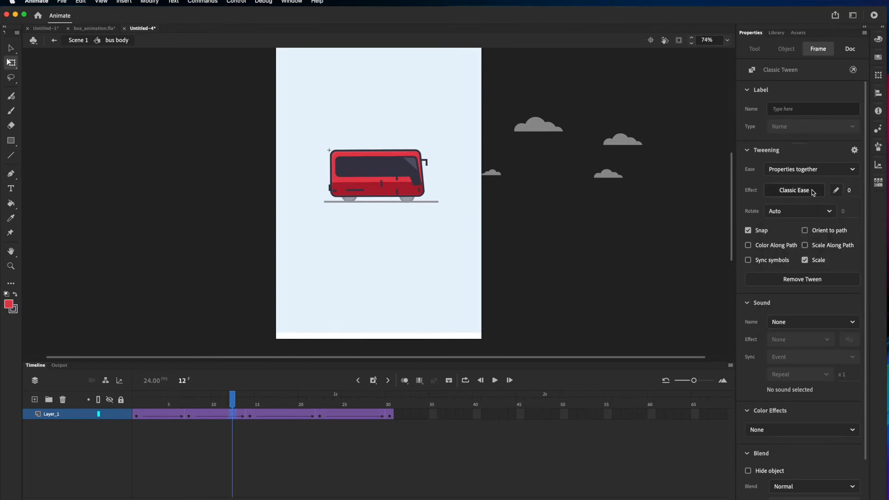
click(794, 190)
click(804, 241)
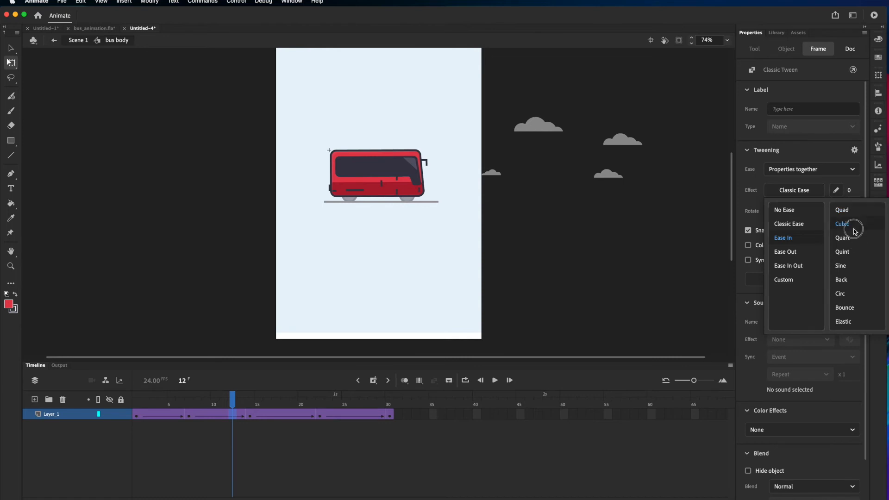
click(853, 226)
- Apply the Cubic Ease-In effect to the bus body's last two tween spans, frames 14 to 22 and 22 to 30
click(293, 415)
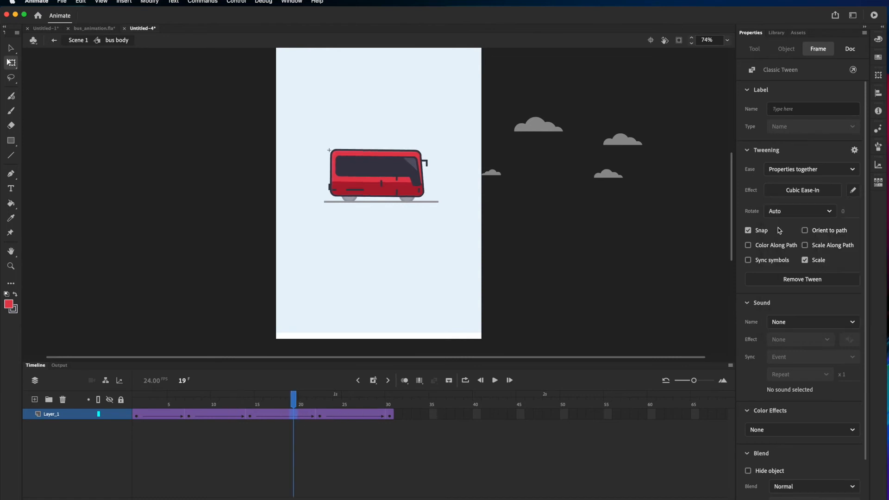
click(795, 193)
mouse_move(792, 238)
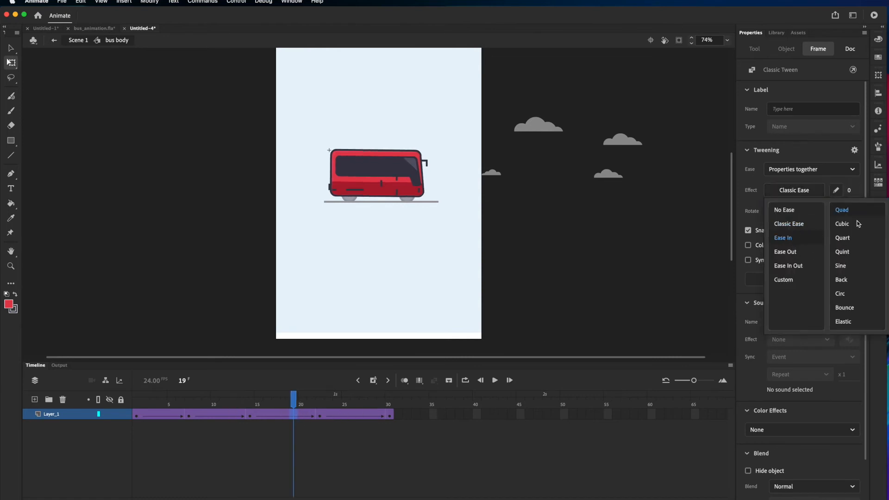
click(843, 224)
click(346, 414)
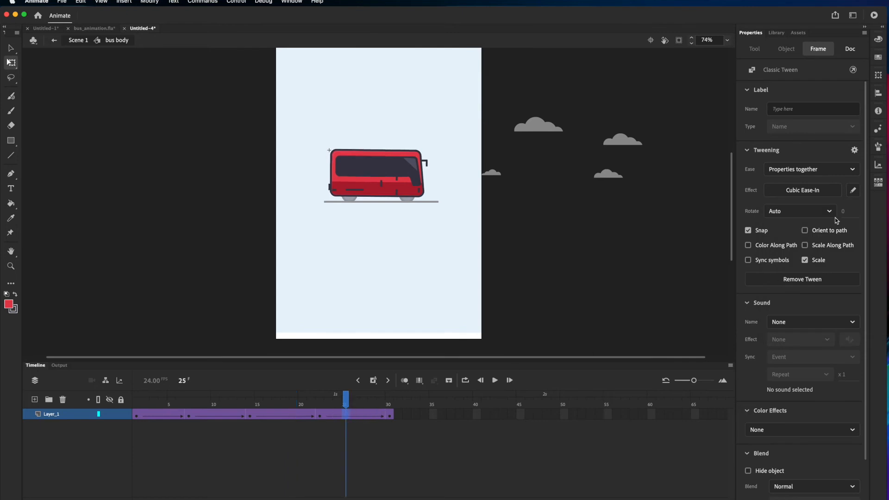
click(794, 191)
mouse_move(800, 243)
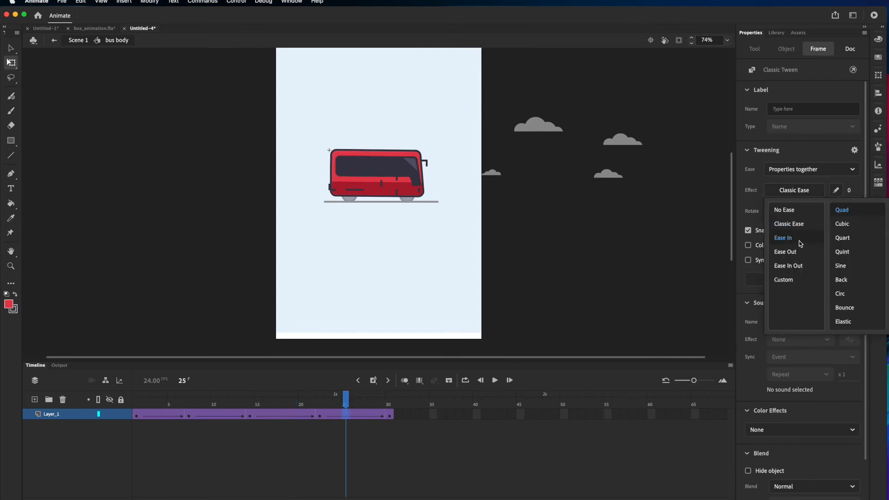
click(853, 226)
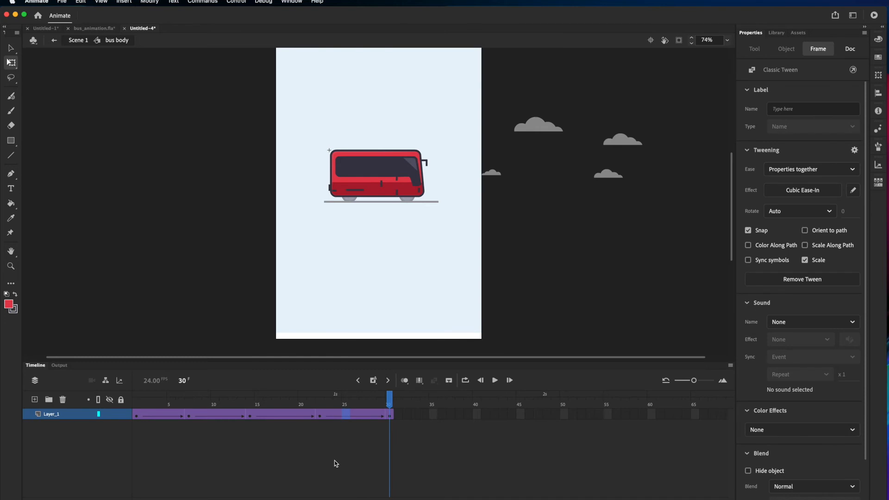
- Return to Scene 1, play the animation with the bouncing bus body and go back to frame 1
click(54, 40)
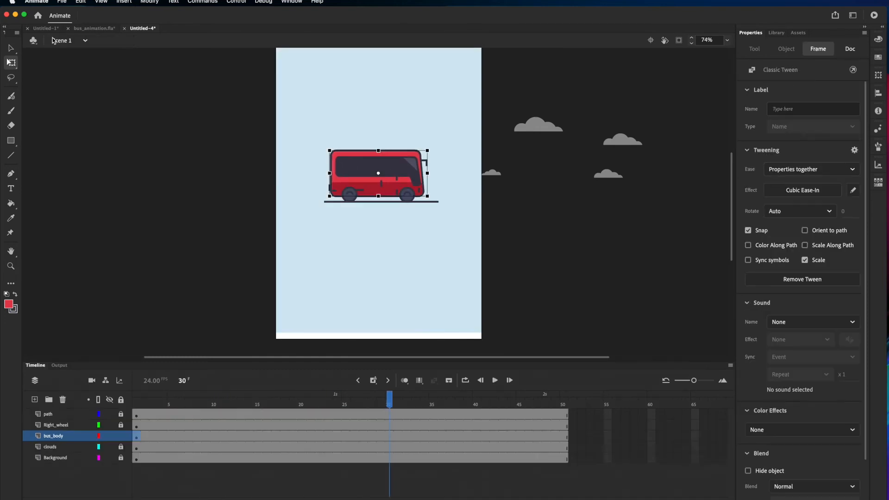
key(Return)
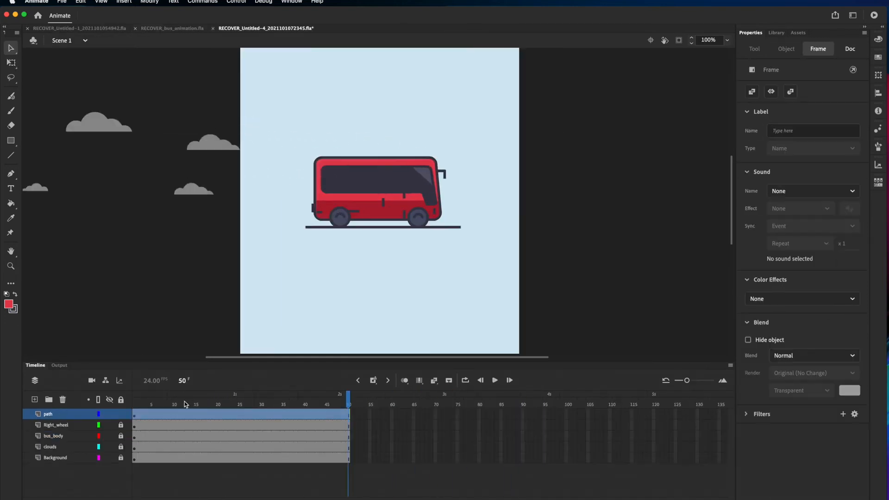
click(133, 406)
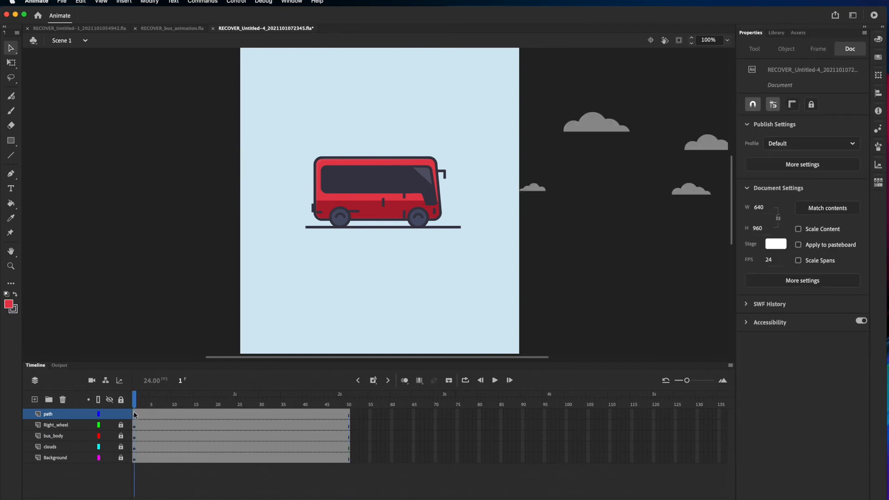
- Convert the road line under the bus to a Graphic symbol named "path" and open that symbol for editing
click(326, 227)
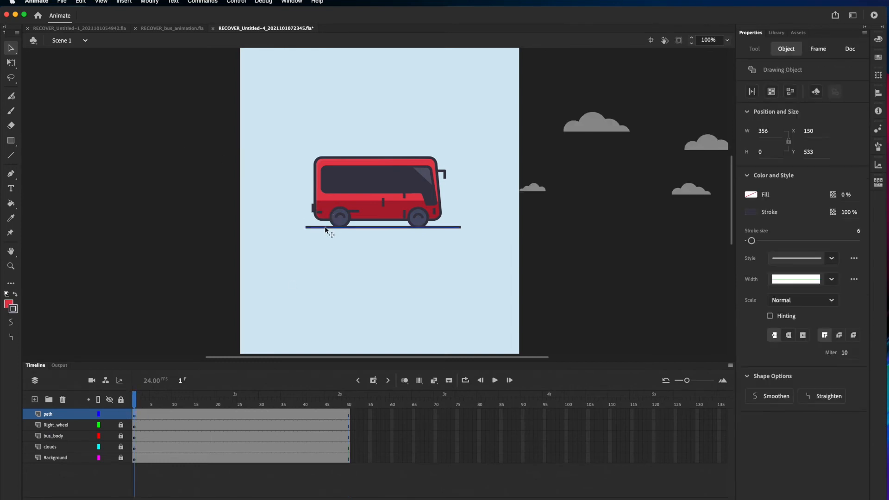
right_click(326, 229)
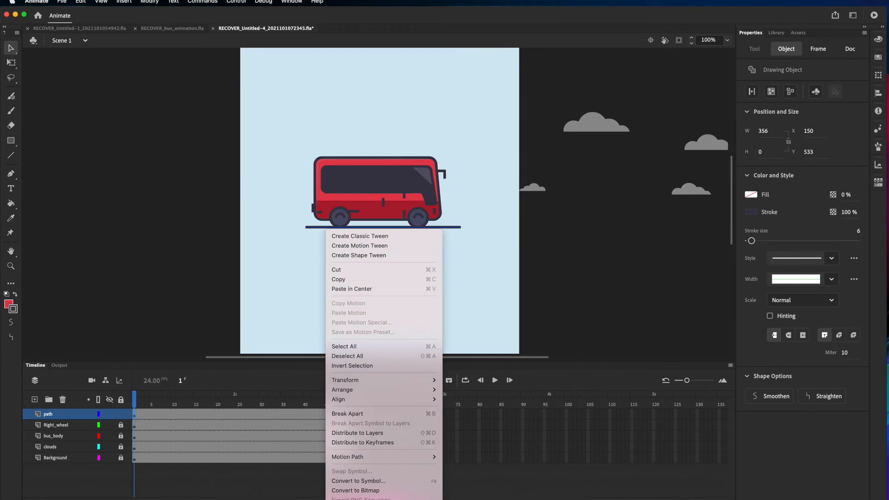
click(378, 481)
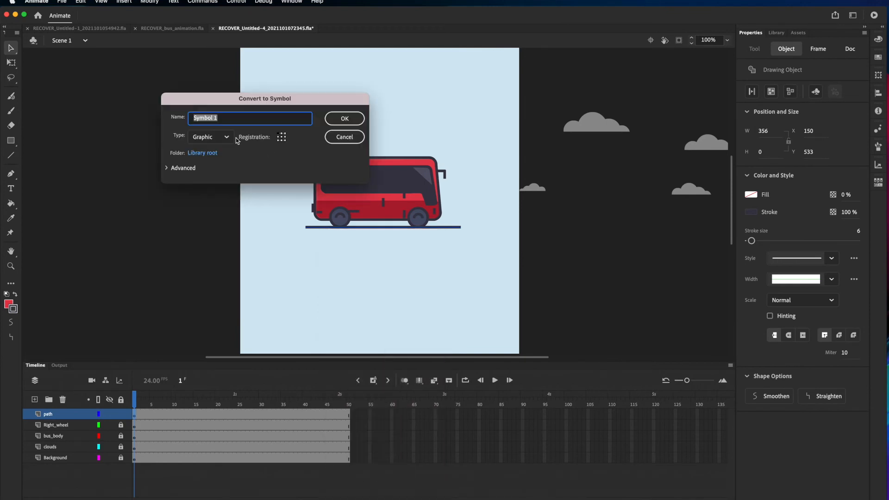
text(path)
key(Return)
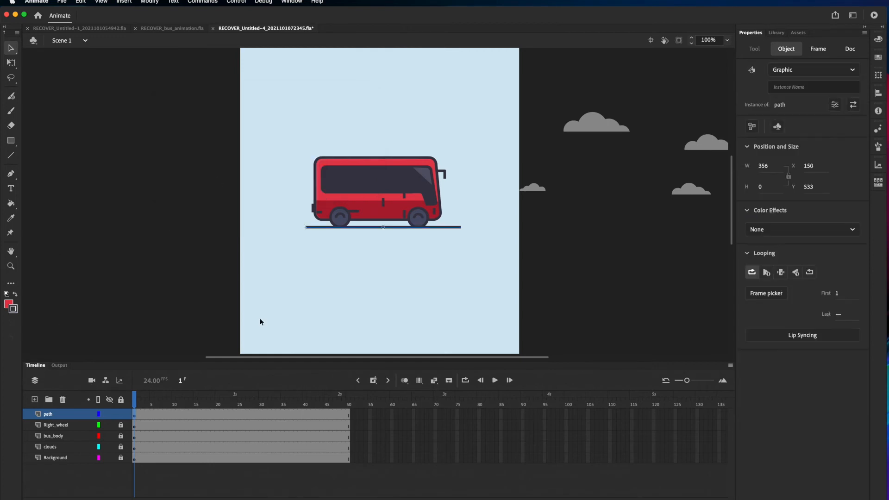
double_click(324, 229)
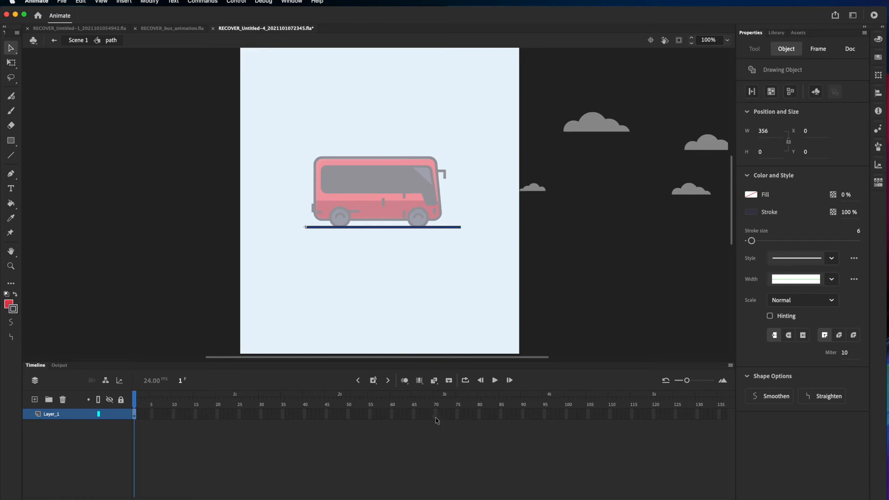
- Extend Layer_1 to frame 50 and add a new layer named "path_ani" above it
click(348, 413)
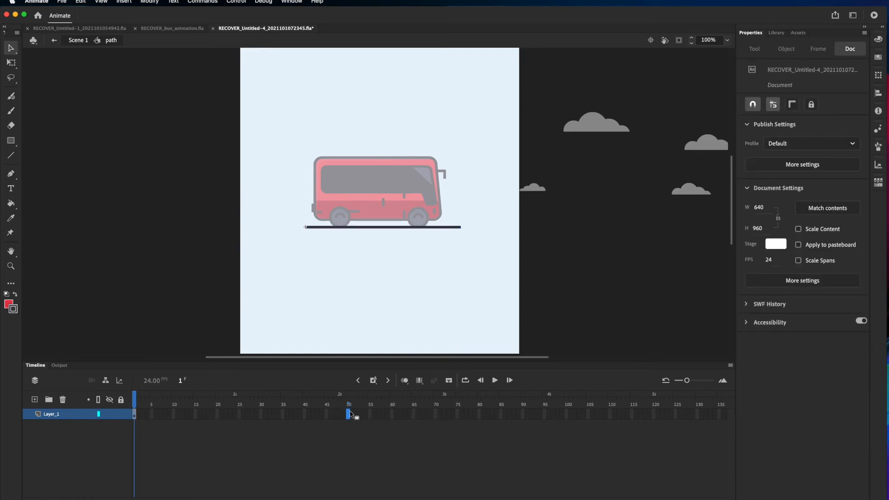
key(F5)
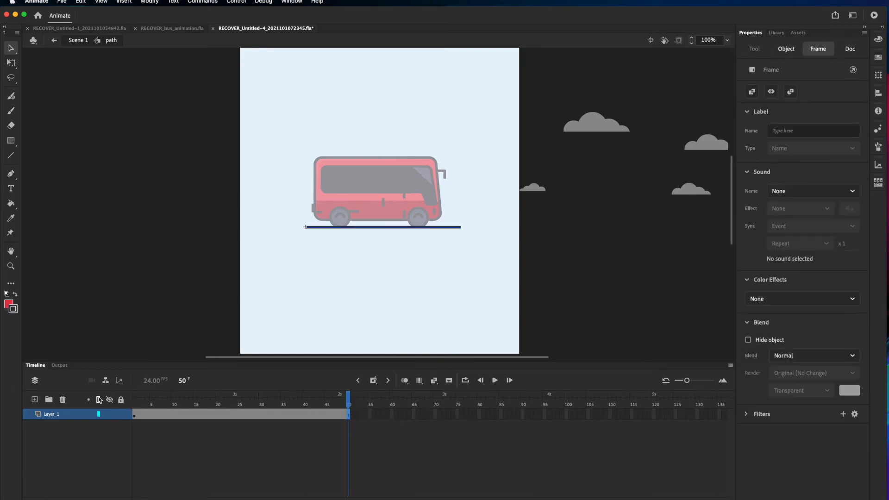
click(34, 399)
double_click(56, 414)
text(pa)
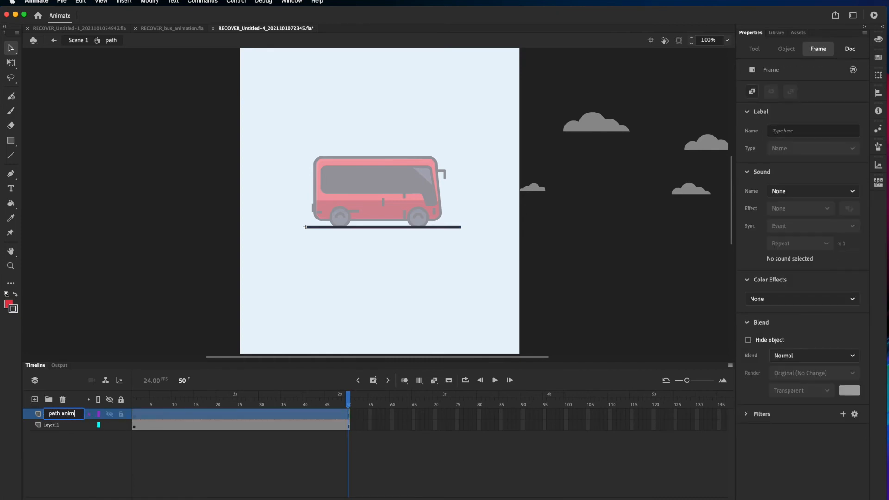
text(th_ani)
key(Return)
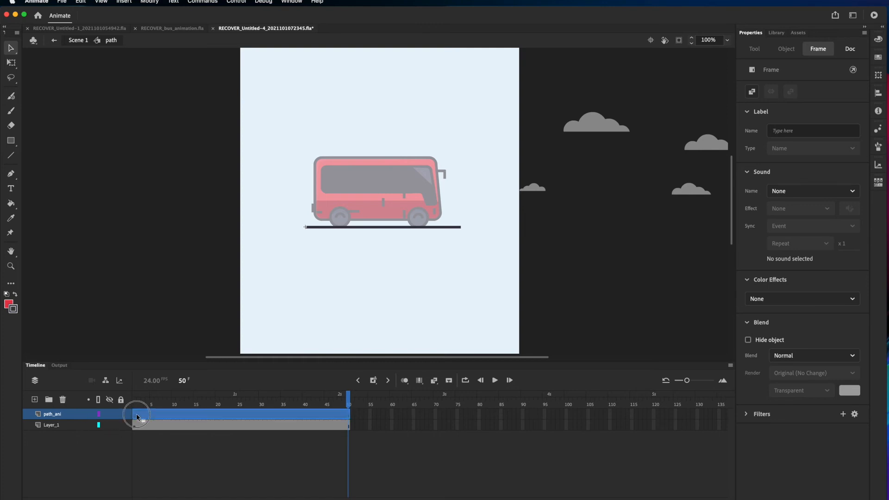
- On frame 1 of path_ani, draw a horizontal line about 56 px long overlapping the rear end of the road line
click(138, 416)
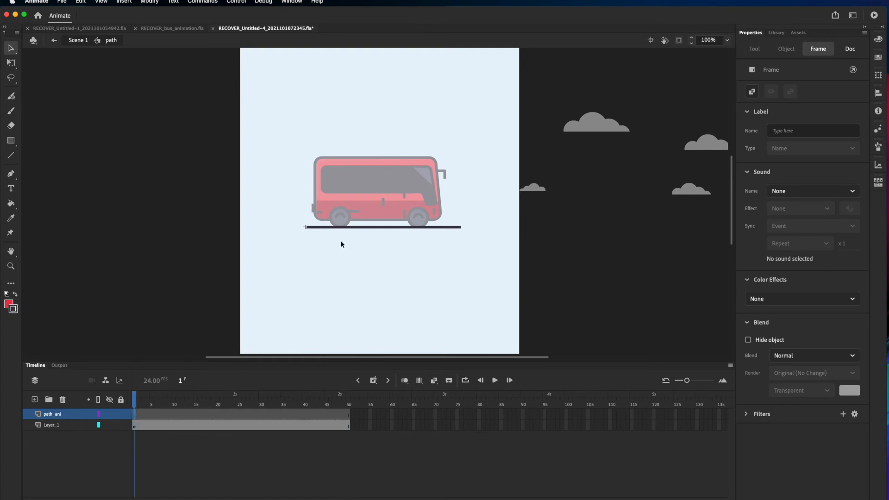
key(super+equal)
key(super+equal)
scroll(342, 244, left, 10)
scroll(341, 244, down, 4)
scroll(341, 244, right, 9)
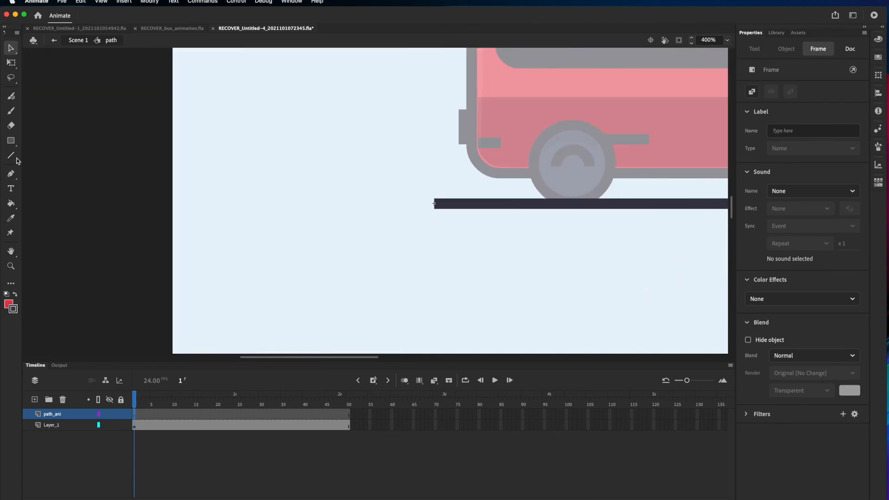
click(11, 156)
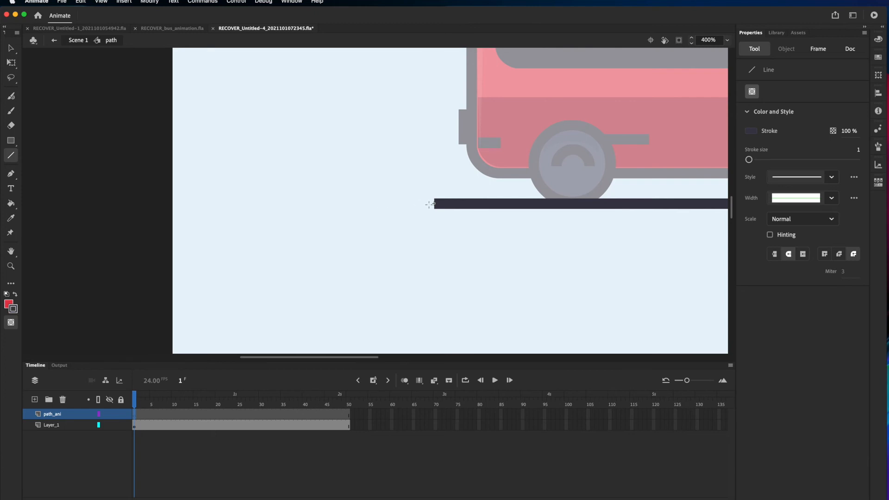
drag(462, 203, 364, 200)
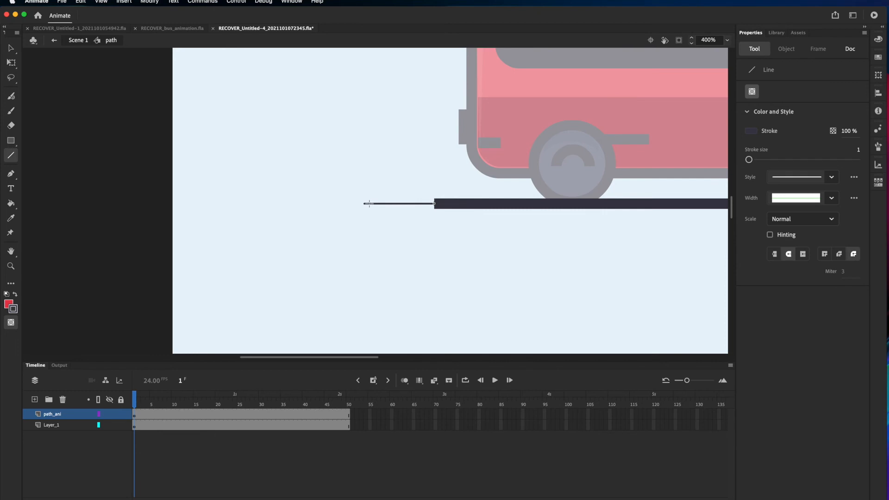
- Set the short line's stroke size to 6 and move it fully onto the road line, at X about 8
key(v)
click(396, 205)
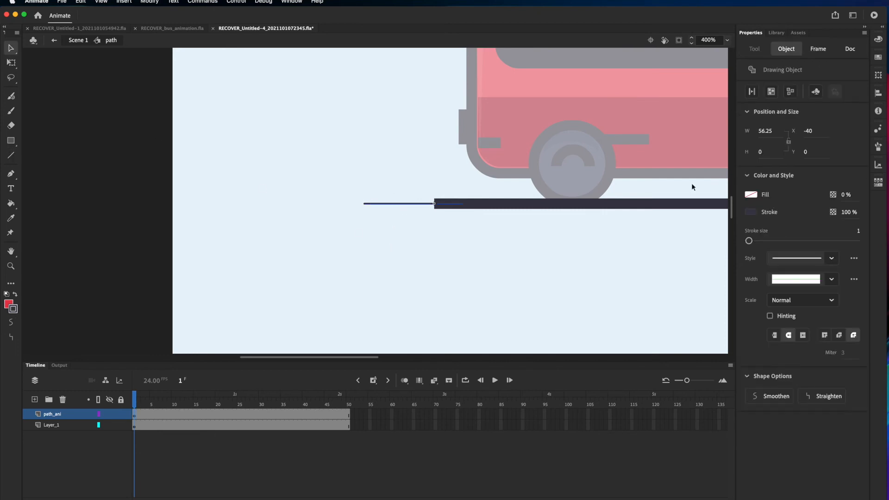
drag(751, 241, 752, 241)
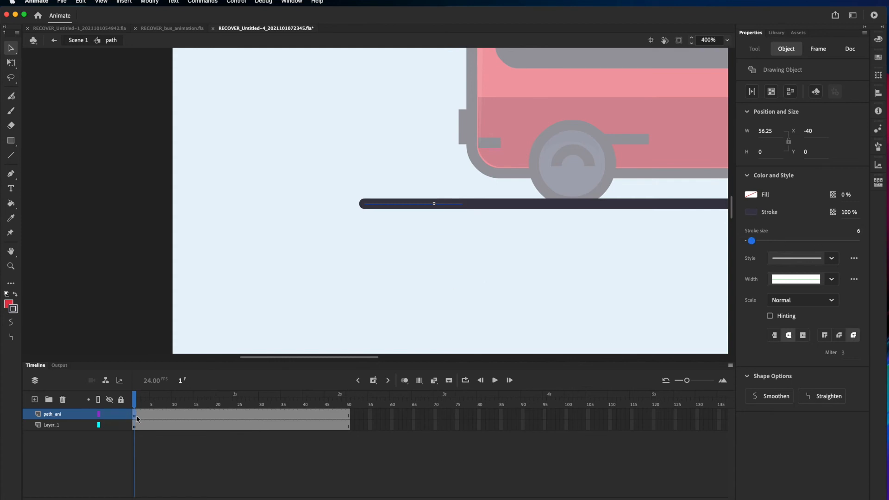
drag(406, 209, 487, 207)
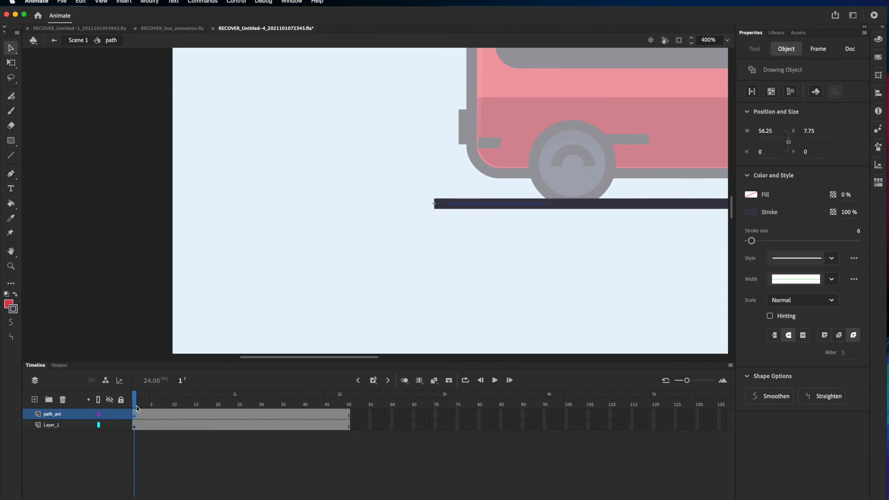
- Keyframe frames 2 and 3 of path_ani, pulling the short line's rear end progressively out behind the road line
click(137, 405)
click(492, 236)
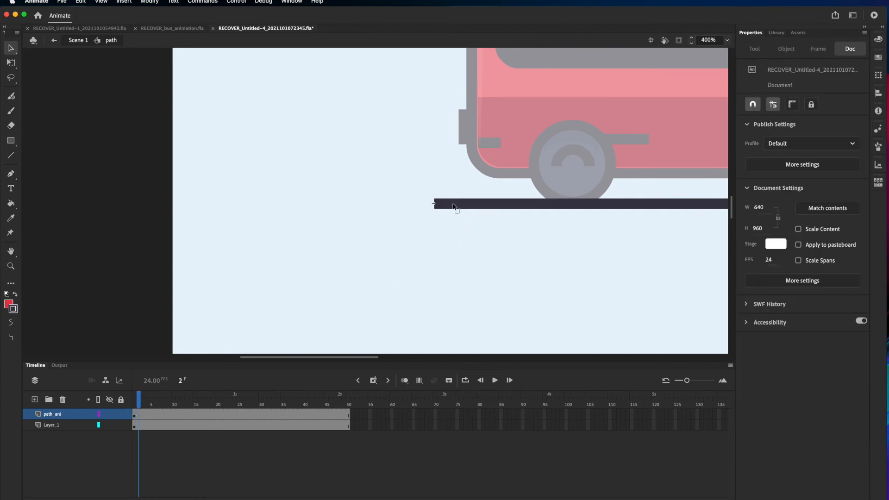
drag(453, 205, 425, 204)
click(142, 402)
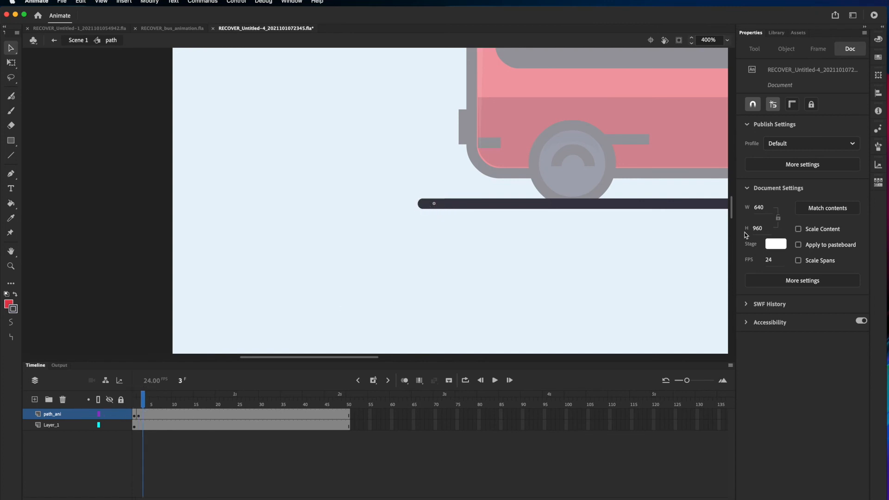
key(F6)
click(10, 50)
click(429, 205)
drag(430, 205, 407, 205)
- Continue the frame-by-frame line animation on frames 4 to 7, shifting the line's two ends backward away from the road line
click(148, 404)
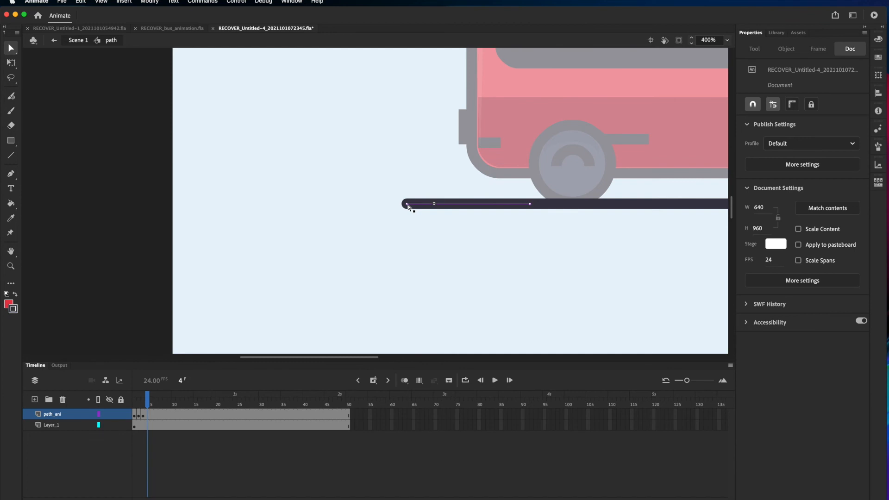
drag(533, 206, 507, 207)
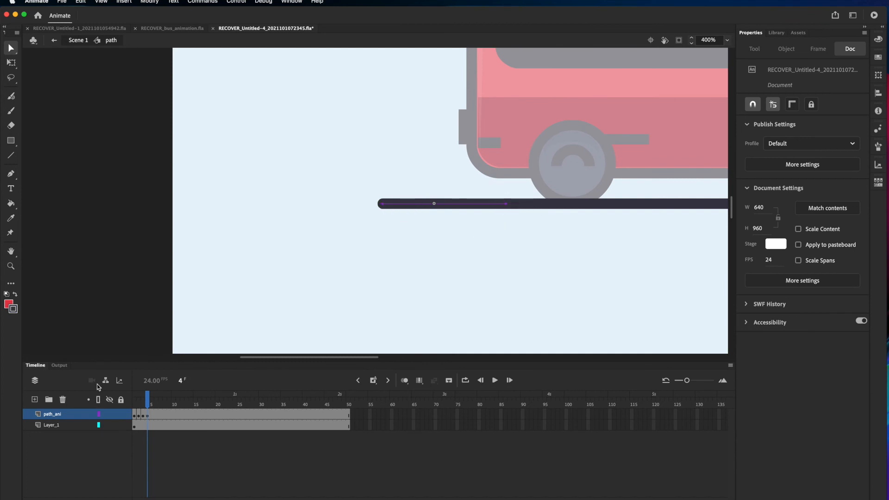
click(151, 401)
drag(506, 207, 424, 204)
click(155, 402)
click(160, 401)
drag(342, 203, 319, 204)
- On frames 8 to 10, move both ends of the detached line segment further back behind the bus
click(165, 401)
drag(426, 204, 402, 203)
click(170, 401)
drag(319, 204, 308, 204)
drag(402, 203, 378, 203)
click(173, 400)
drag(307, 203, 295, 204)
right_click(355, 205)
drag(378, 204, 355, 203)
- On frames 11 to 13, move the detached segment further back while shortening it almost to a dot
click(178, 401)
drag(296, 204, 290, 204)
drag(332, 204, 279, 204)
click(183, 399)
drag(312, 204, 259, 204)
click(187, 400)
drag(298, 203, 250, 204)
- Complete the shrinking segment on frame 14 and delete it from the stage on frame 15
click(191, 400)
click(264, 208)
drag(187, 400, 196, 398)
click(250, 205)
key(Delete)
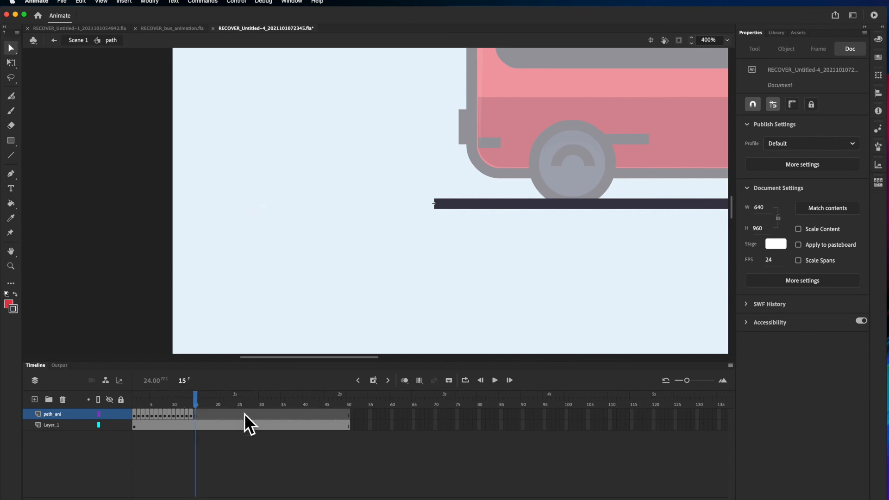
- Remove the empty frames from frame 15 onward on the path_ani layer
click(134, 399)
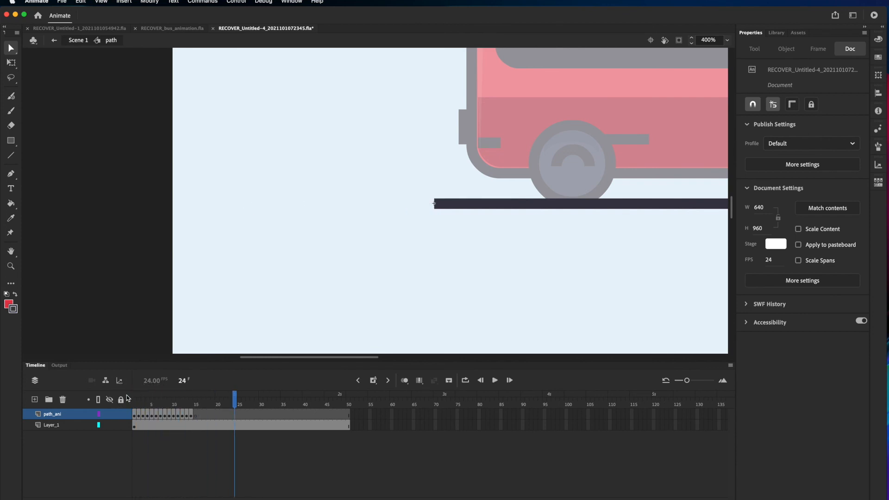
drag(362, 414, 194, 417)
right_click(215, 415)
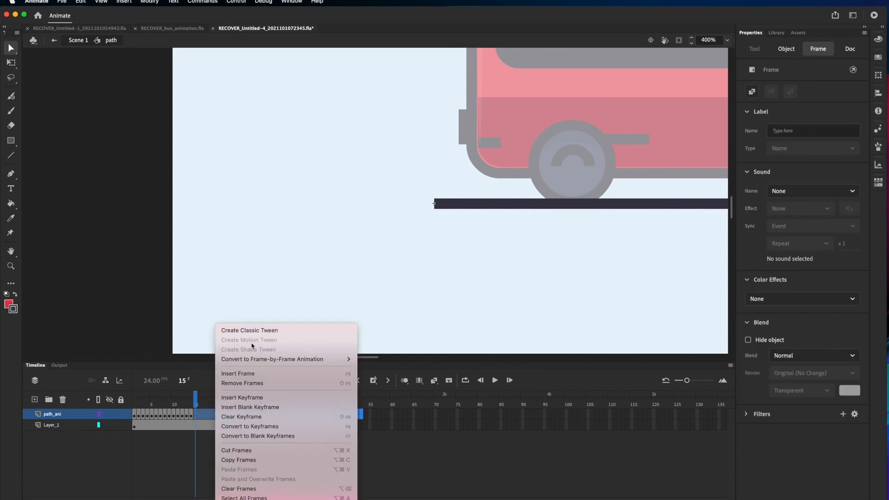
click(260, 383)
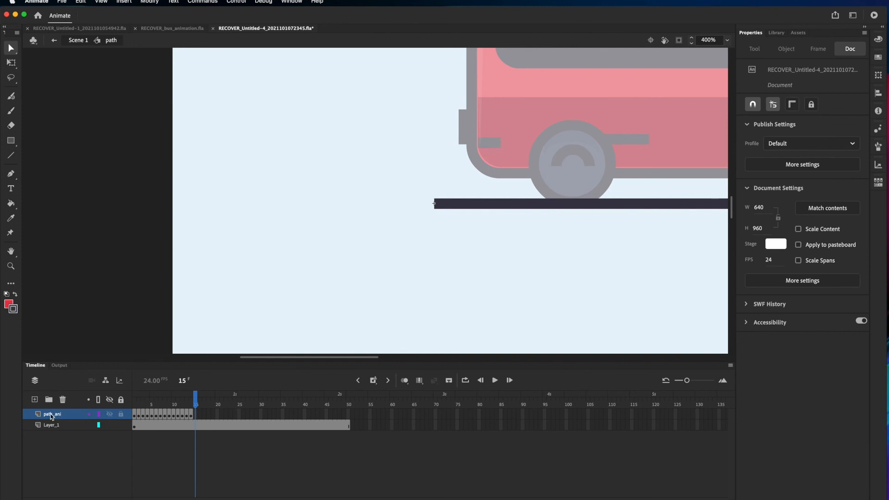
- Duplicate the path_ani layer and shift the copy's keyframes to start at frame 17
click(52, 415)
right_click(51, 420)
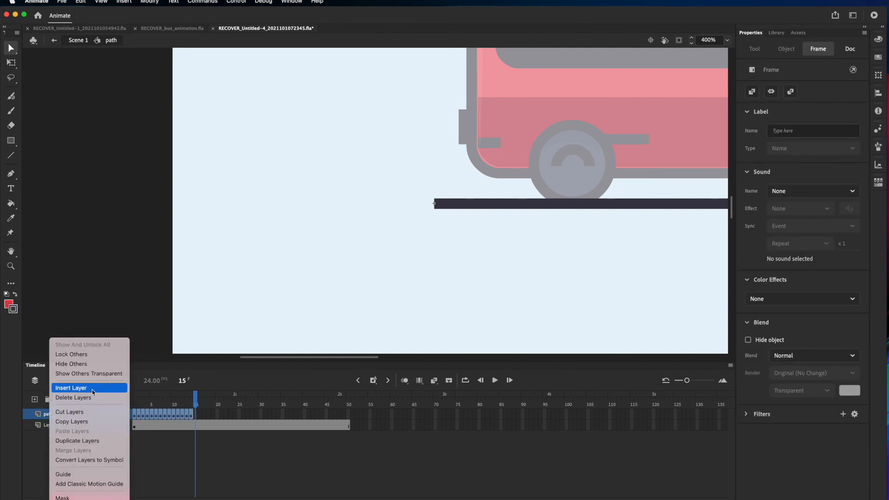
click(99, 443)
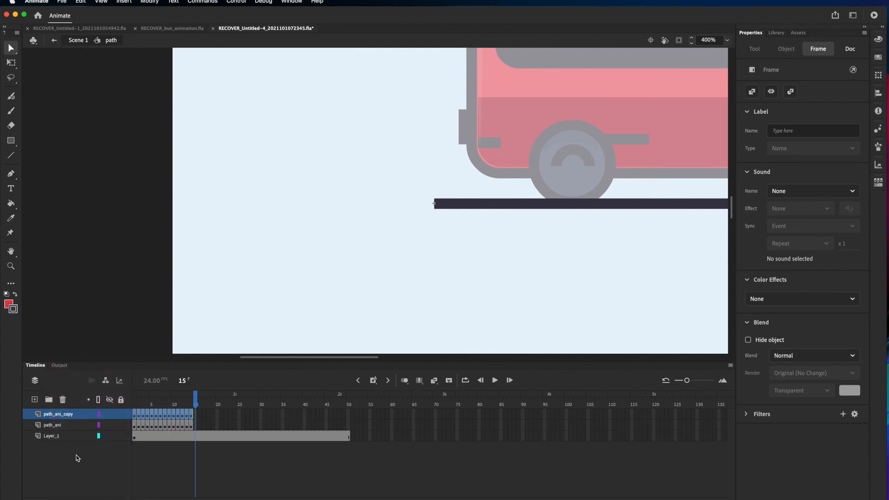
drag(216, 415, 128, 413)
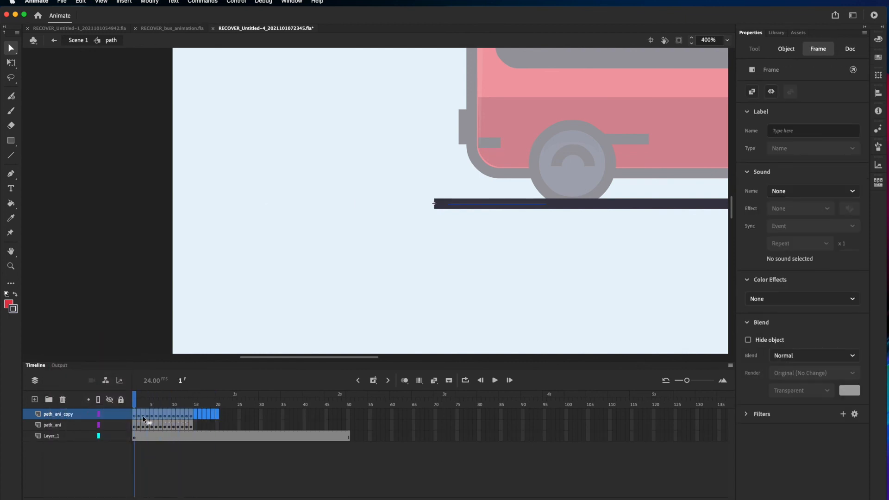
drag(143, 419, 214, 420)
click(216, 424)
- Duplicate the path_ani_copy layer, shift the new copy's keyframes to start at frame 36 and play the result
click(66, 413)
right_click(48, 413)
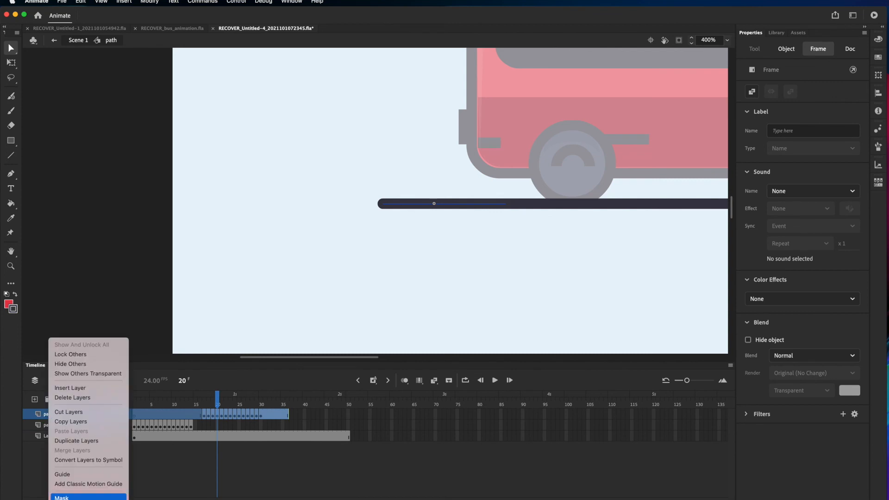
click(77, 442)
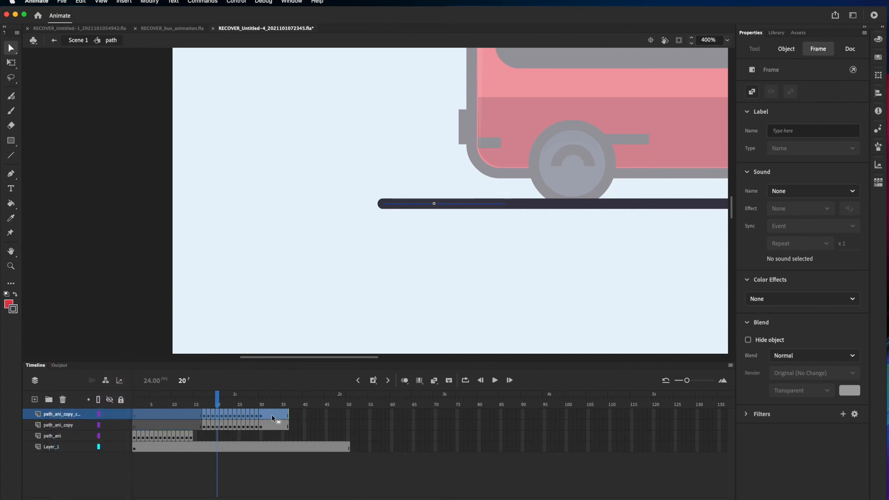
drag(210, 418, 300, 417)
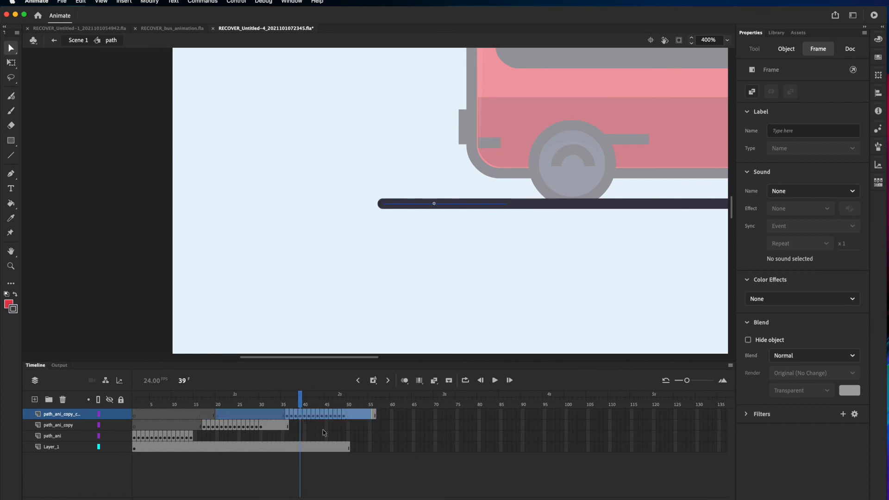
click(322, 430)
click(134, 402)
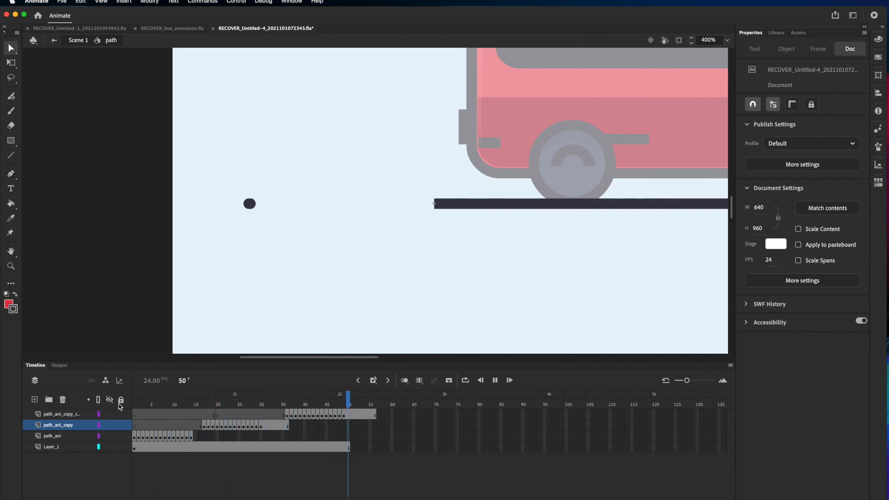
key(Return)
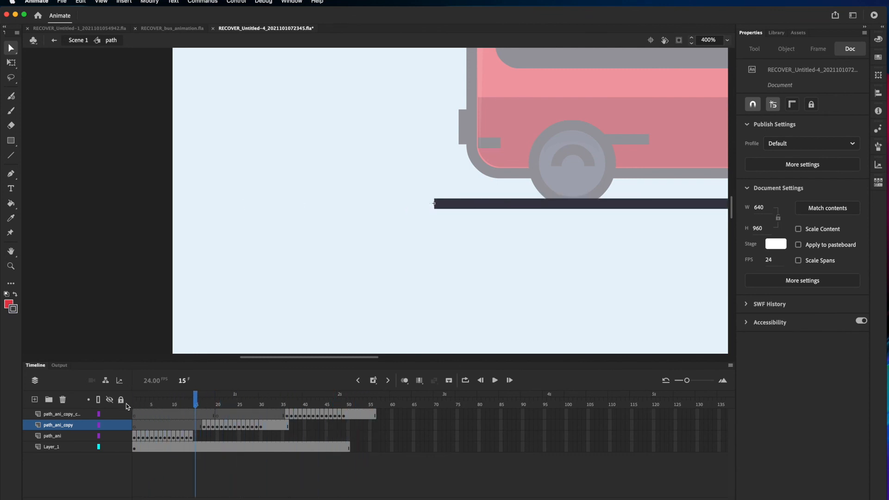
- Remove the surplus frames after frame 30 on path_ani_copy and after frame 49 on the second copy, and replay the symbol
click(262, 425)
drag(301, 428, 267, 430)
right_click(268, 430)
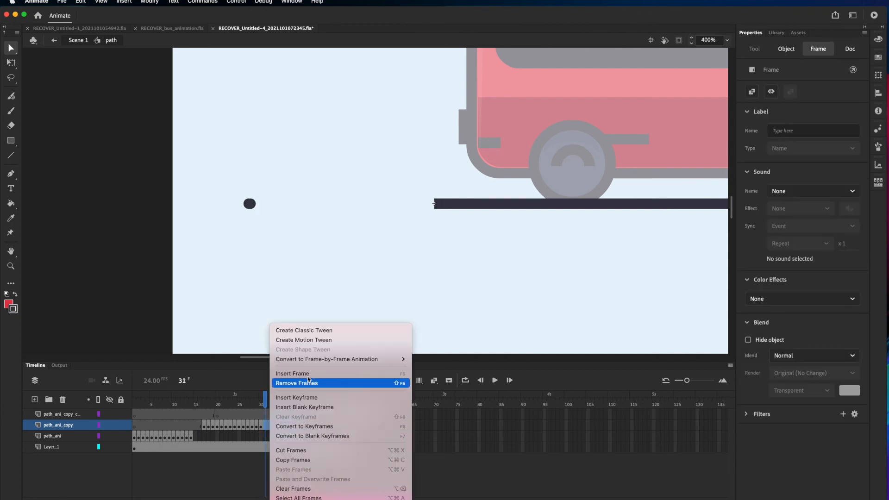
click(325, 383)
drag(399, 425, 350, 421)
right_click(354, 419)
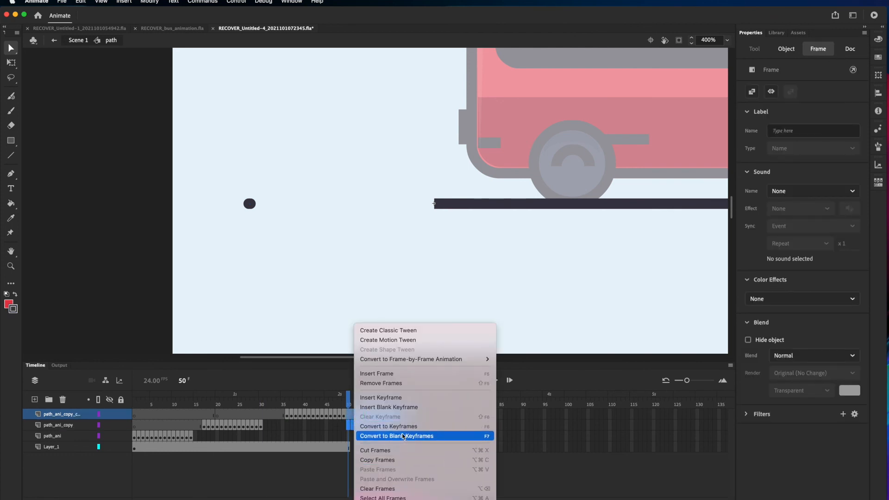
click(389, 383)
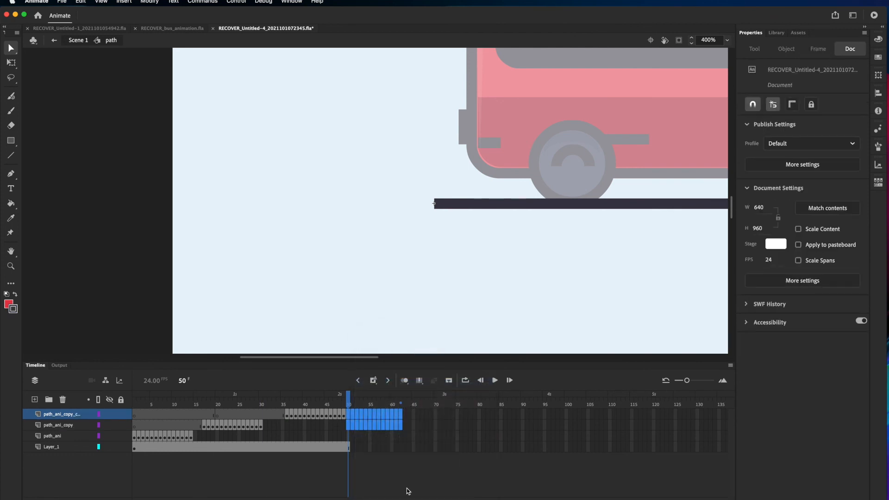
key(Return)
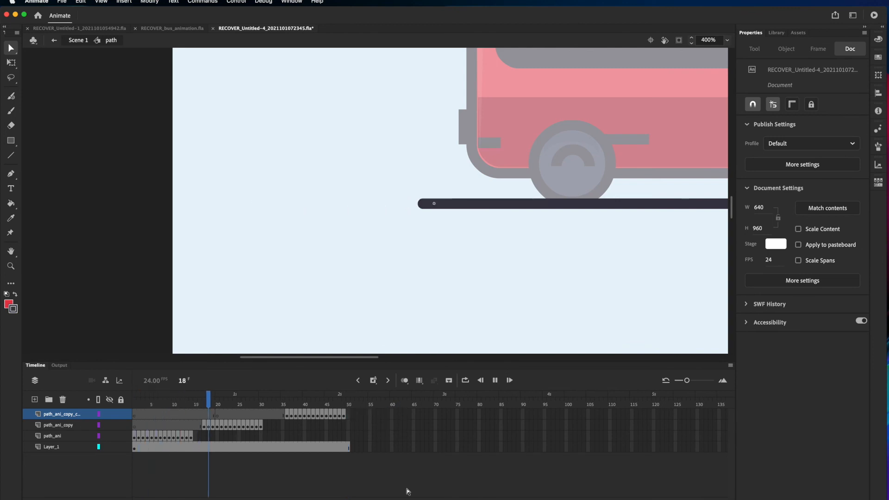
key(Return)
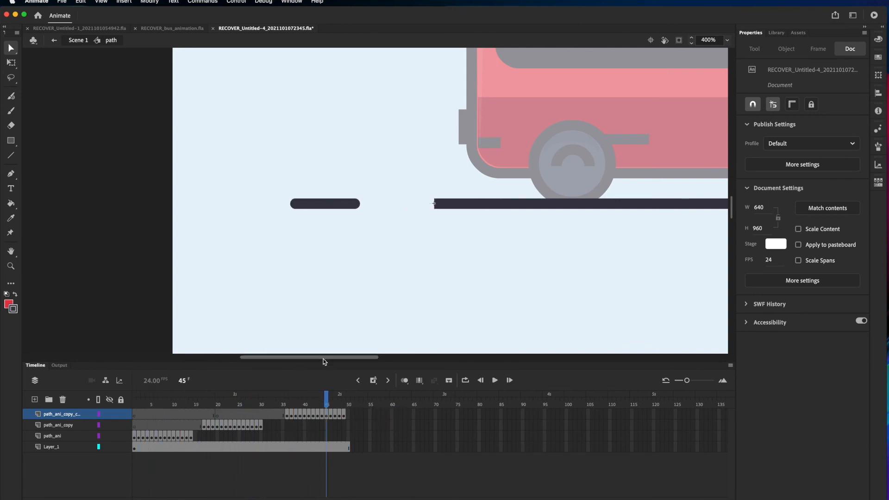
- Return to Scene 1, play the full bus animation with the animated road line and test the movie
click(57, 41)
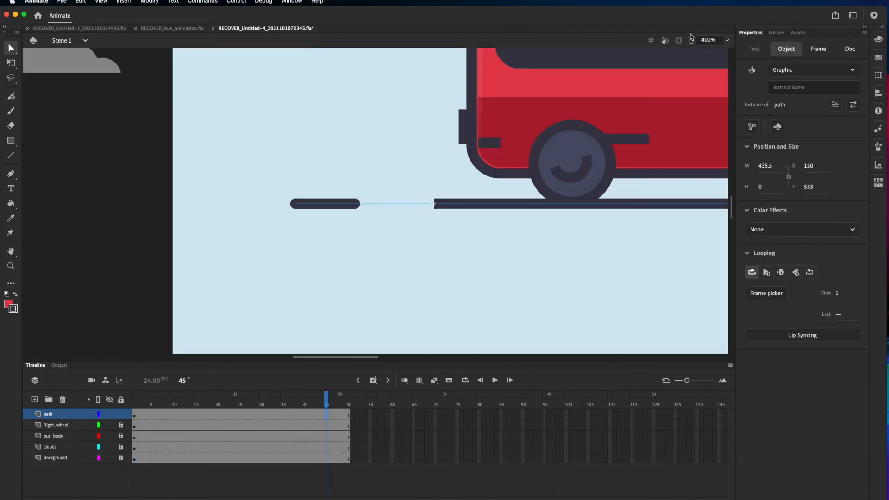
click(728, 42)
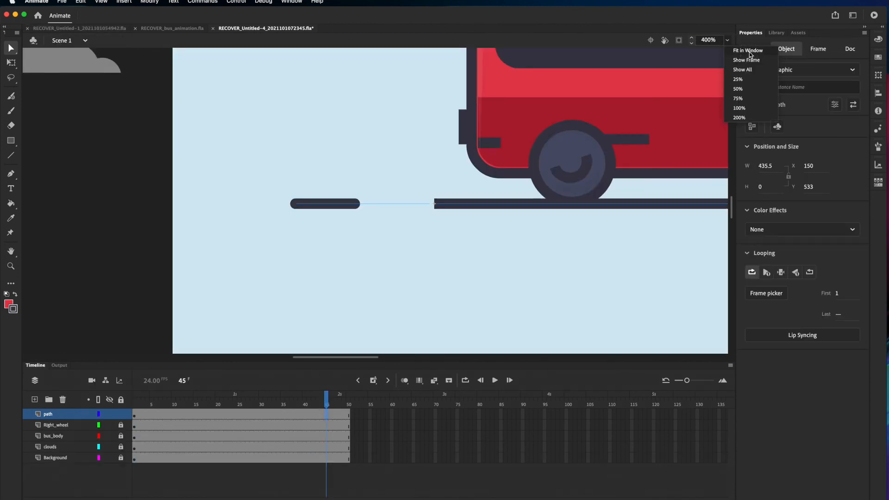
click(749, 54)
key(Return)
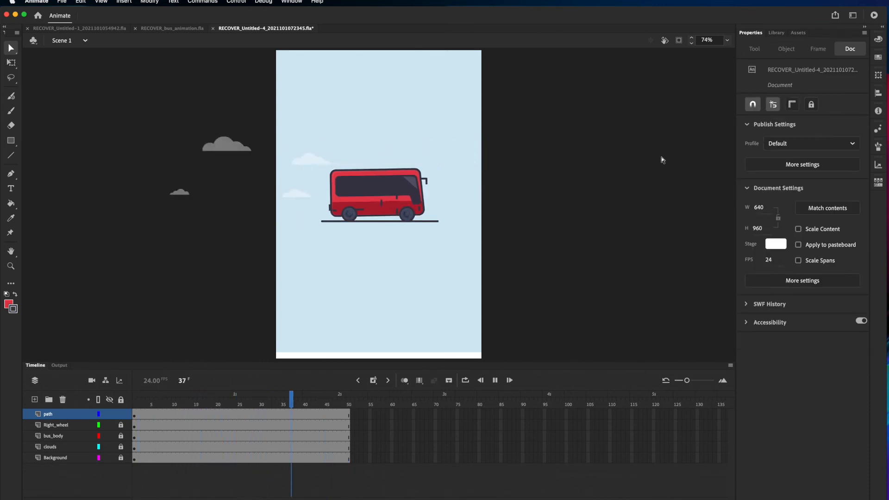
key(Return)
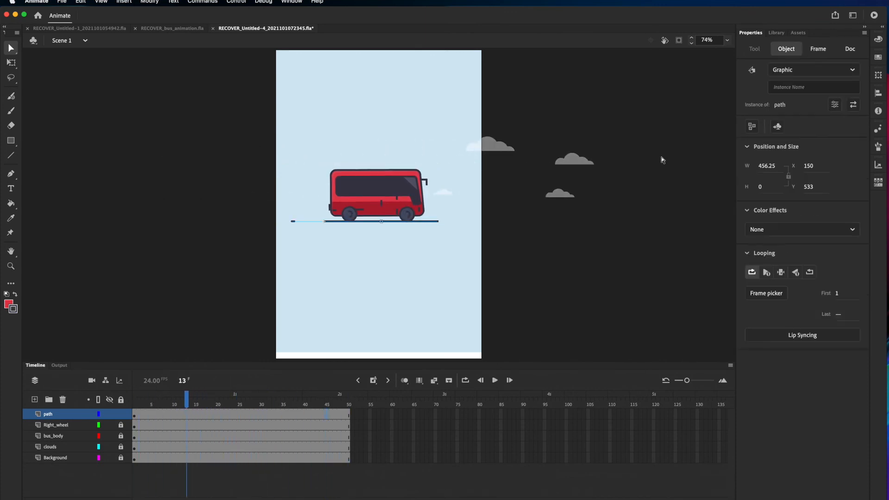
click(875, 16)
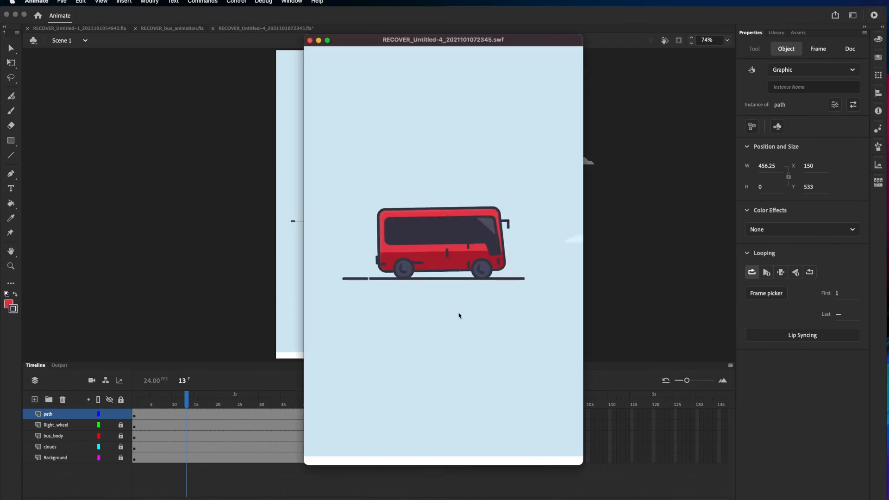